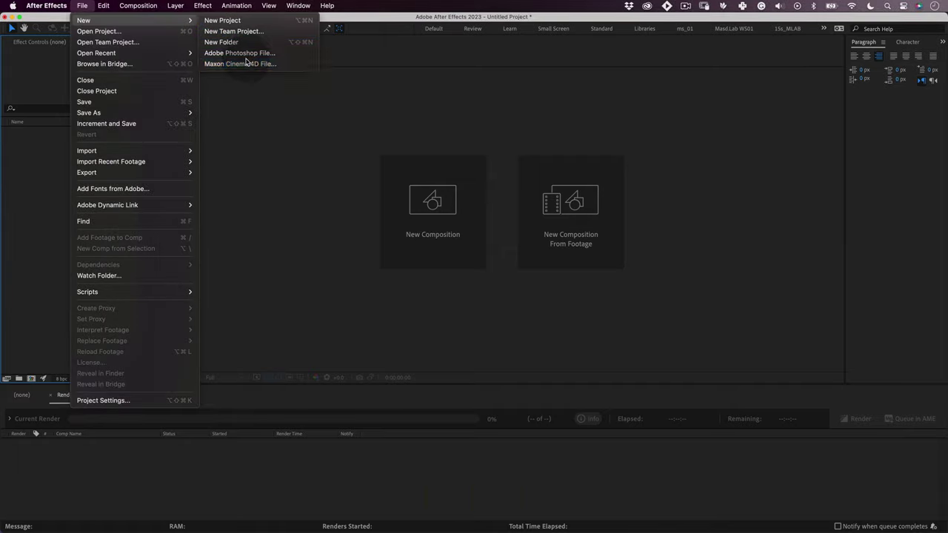
# Create a new Cinema 4D file named Poster.c4d and set its render output to a portrait size 1700 pixels wide.
pyautogui.write('Poster.c4d')
pyautogui.press('Return')
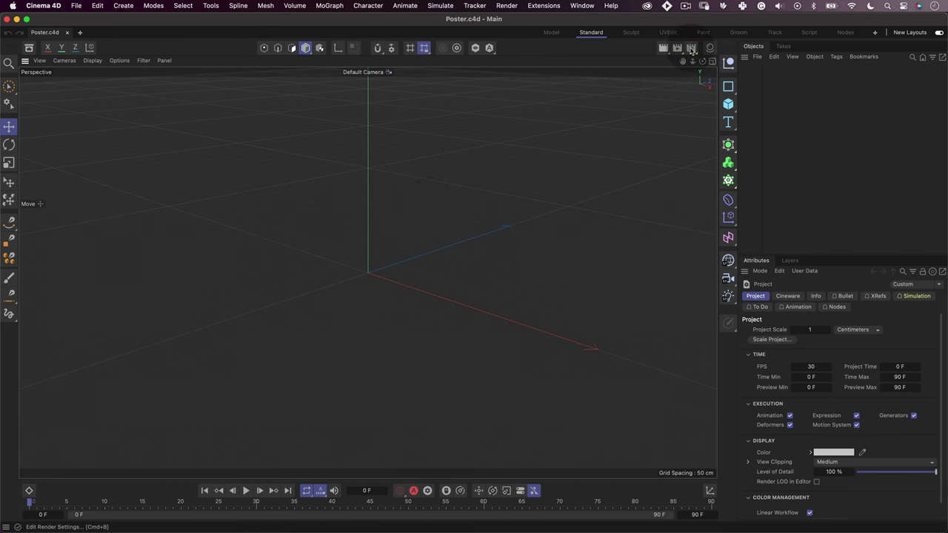
pyautogui.press('super+b')
pyautogui.write('1')
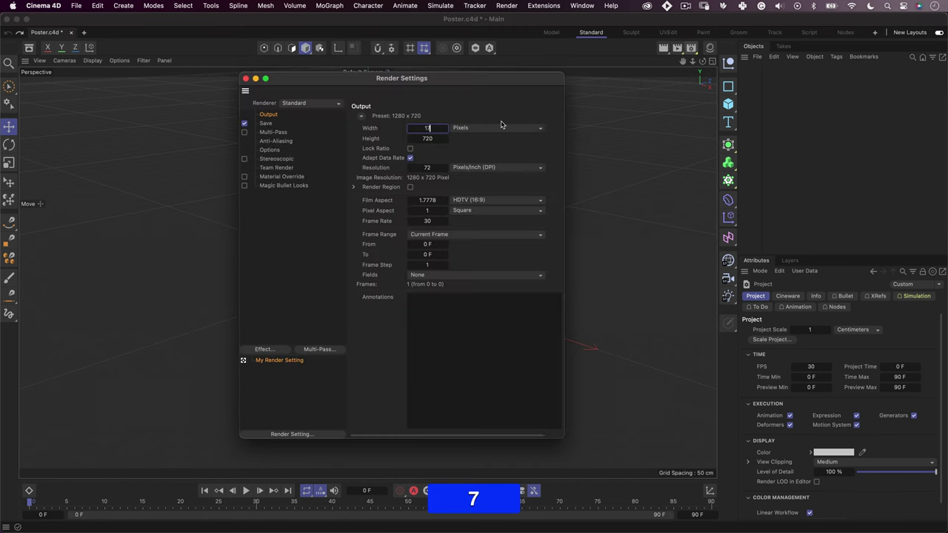
pyautogui.write('700')
pyautogui.press('Tab')
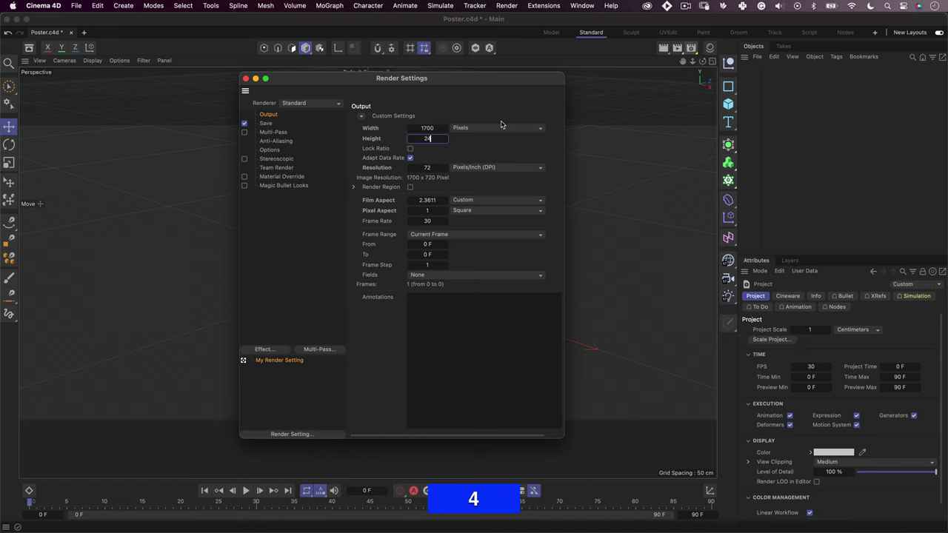
pyautogui.press('Tab')
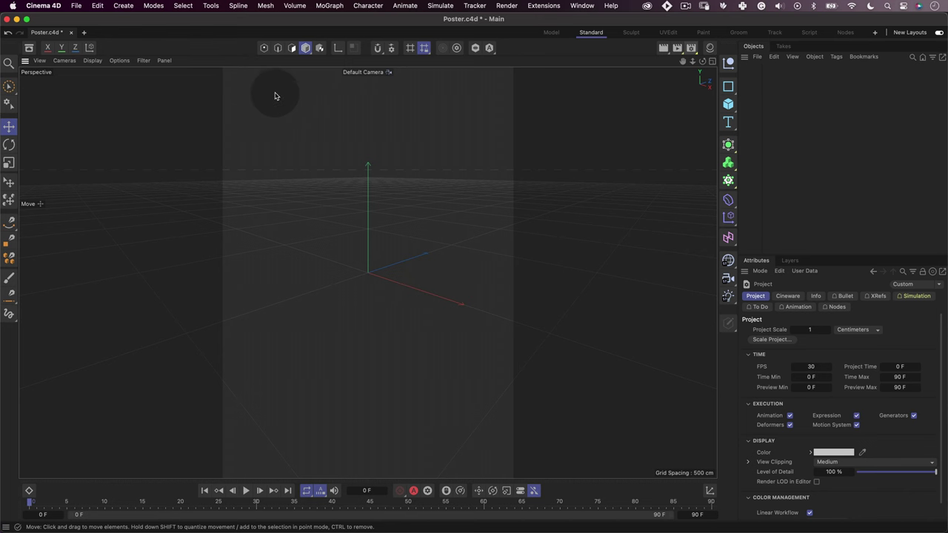
pyautogui.click(392, 116)
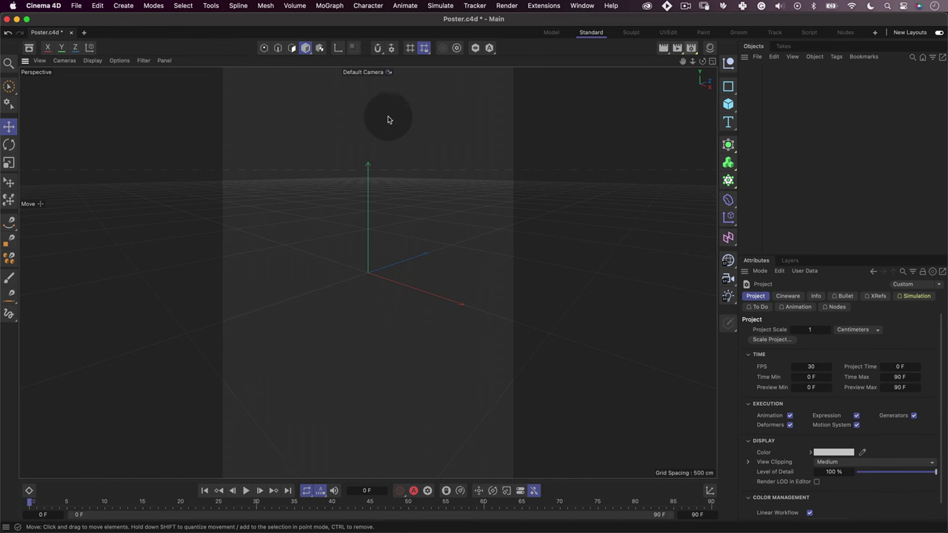
# Add a text spline reading "B".
pyautogui.click(729, 122)
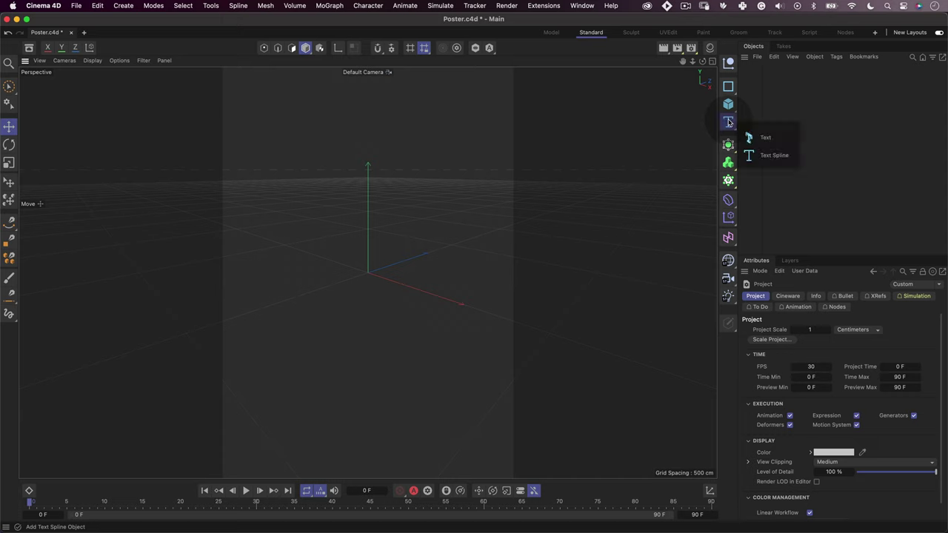
pyautogui.click(773, 159)
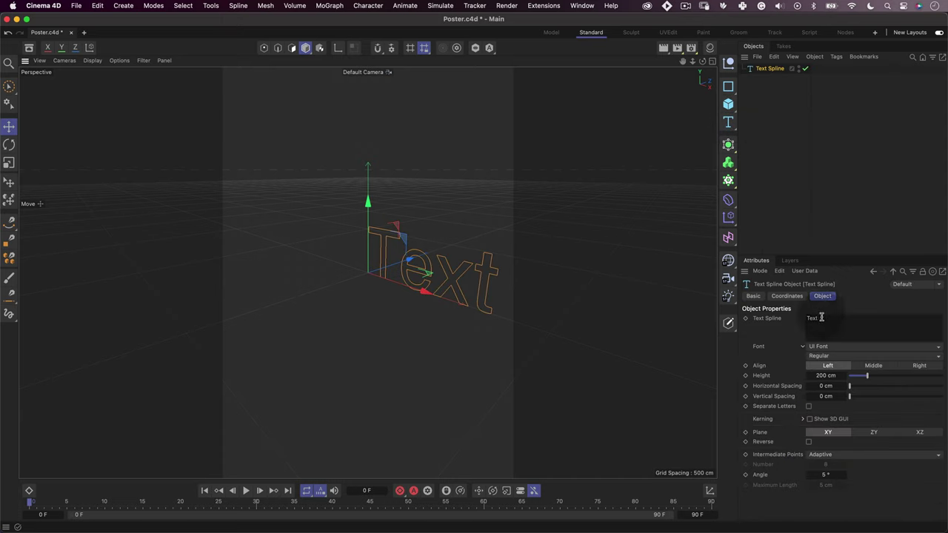
pyautogui.click(796, 186)
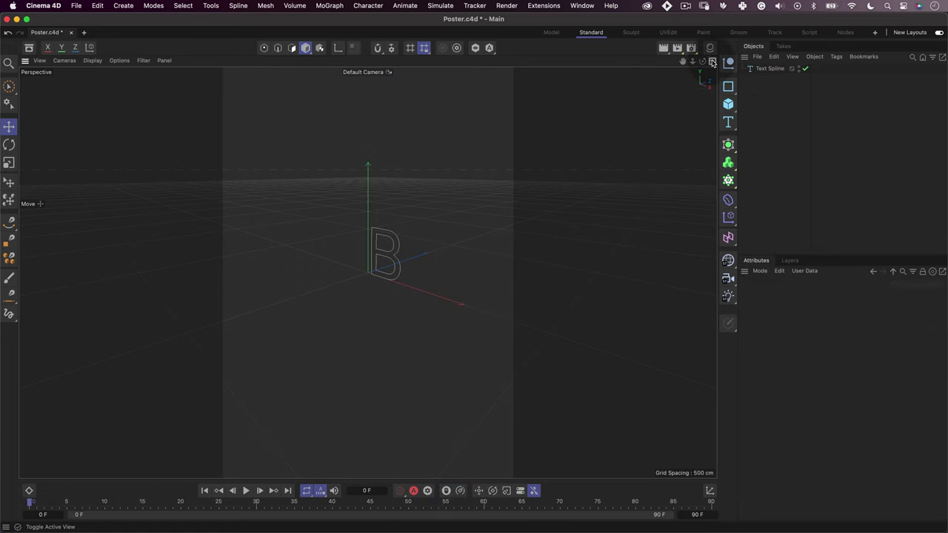
# Add a rectangle spline lying on the ground plane, move it to about X 264 cm and Z 202 cm, and make it editable.
pyautogui.click(713, 62)
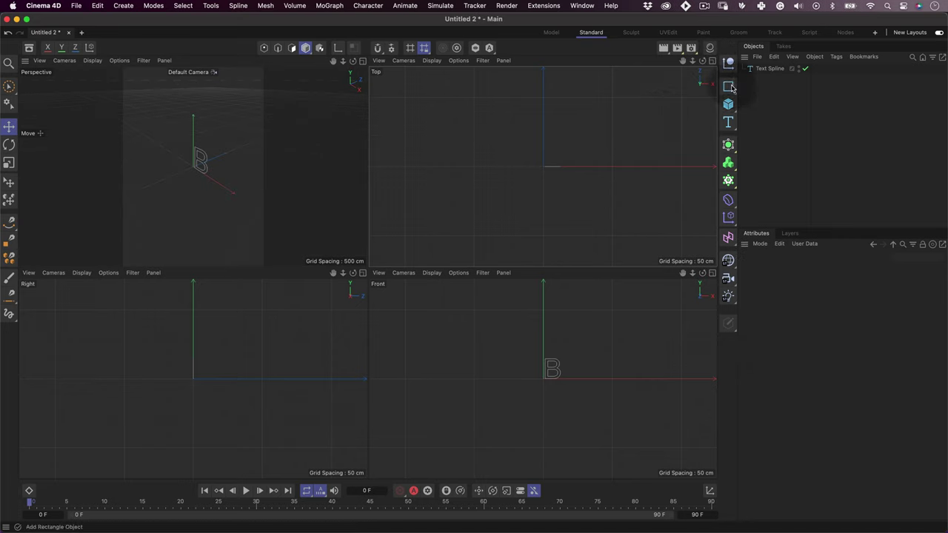
pyautogui.moveTo(731, 87); pyautogui.dragTo(760, 122)
pyautogui.moveTo(574, 168); pyautogui.dragTo(580, 108)
pyautogui.moveTo(613, 141); pyautogui.dragTo(615, 141)
pyautogui.moveTo(580, 106); pyautogui.dragTo(580, 104)
pyautogui.press('c')
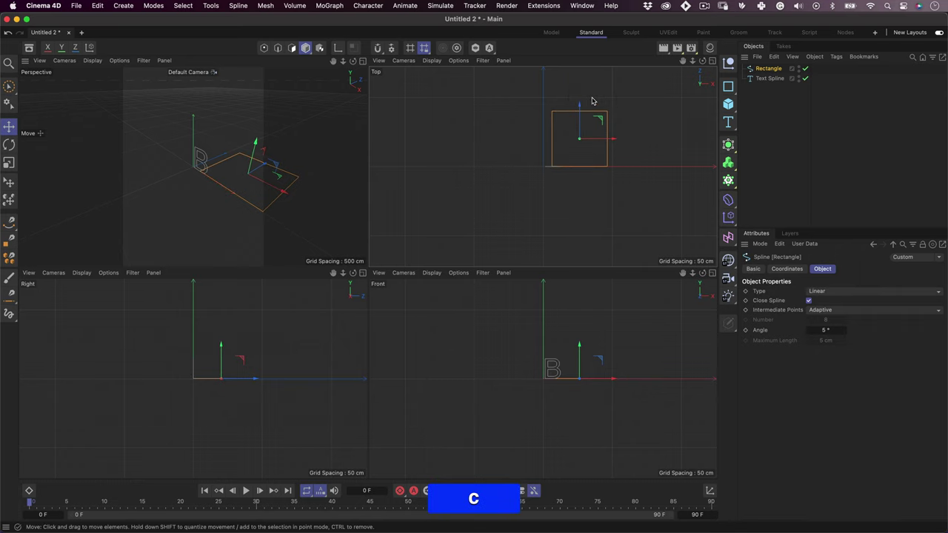
pyautogui.click(593, 101)
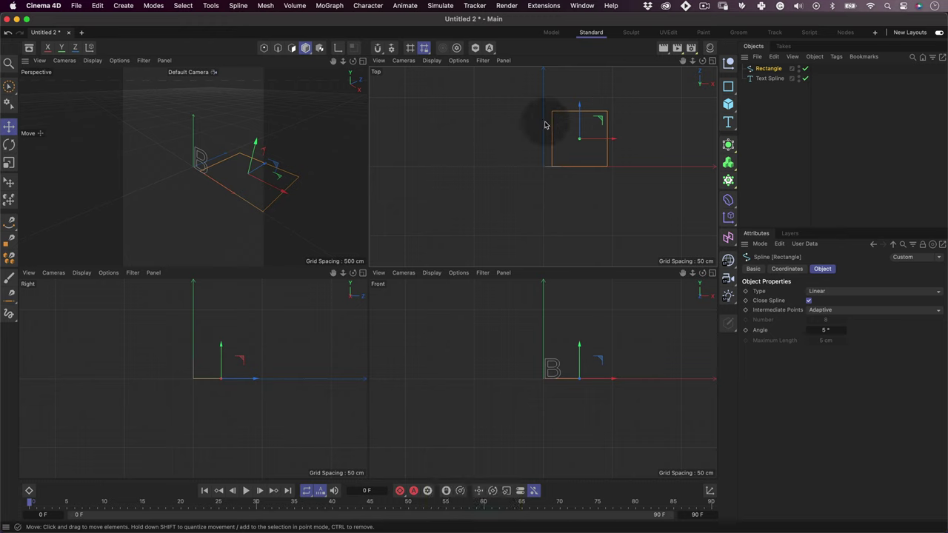
# Delete the rectangle spline's lower-right corner point as seen from above and turn off Close Spline.
pyautogui.click(265, 49)
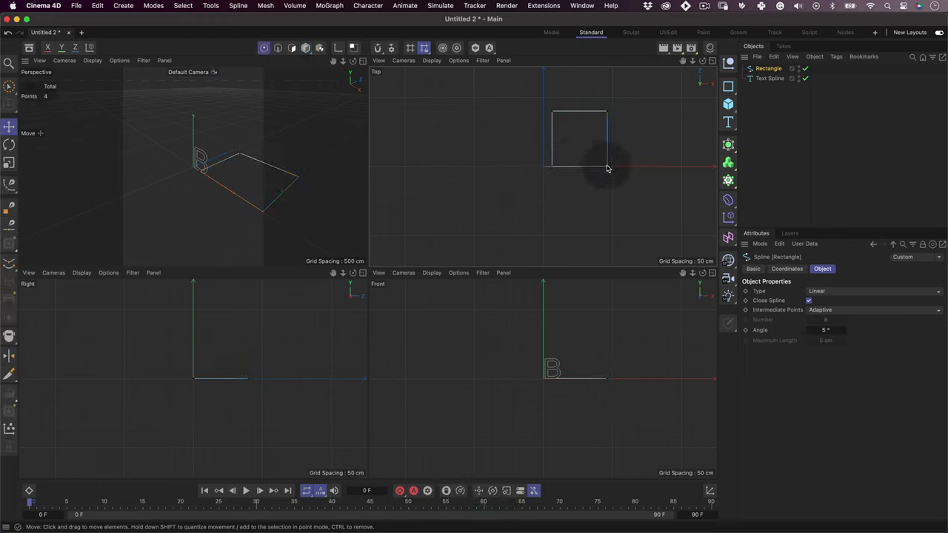
pyautogui.click(607, 166)
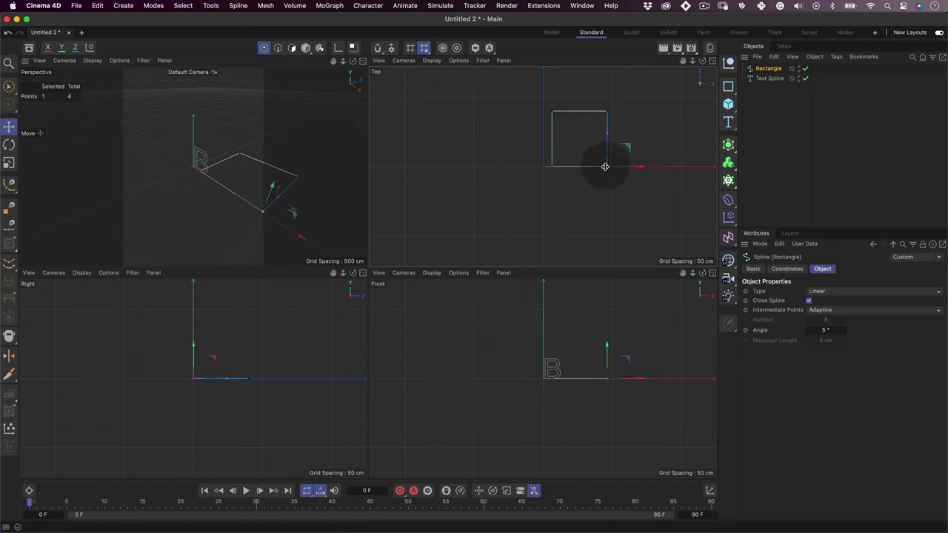
pyautogui.press('BackSpace')
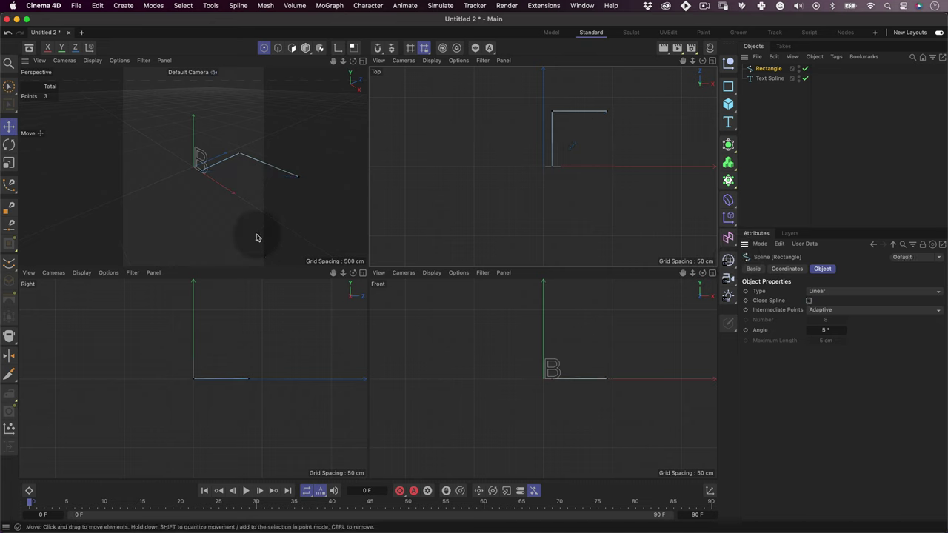
# Chamfer the remaining middle corner point of the open rectangle spline with a 250 cm radius.
pyautogui.click(9, 184)
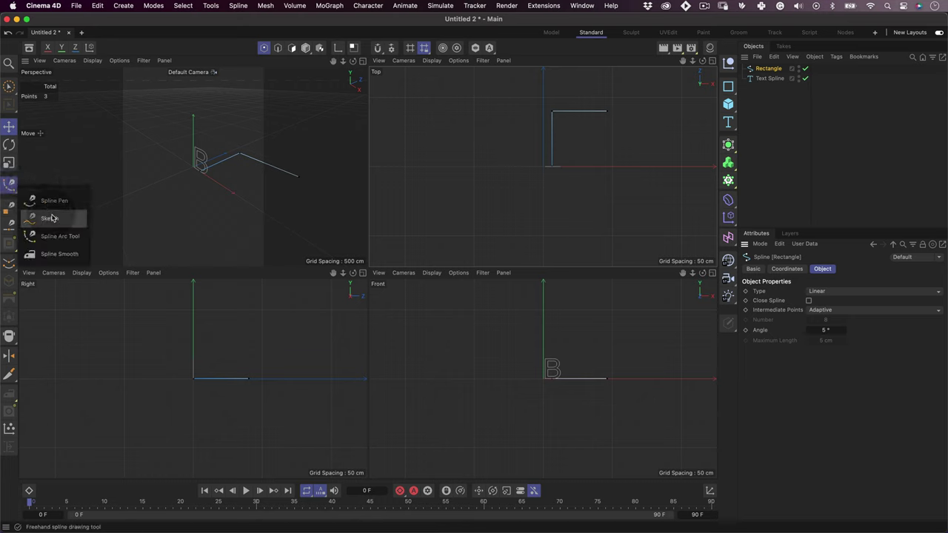
pyautogui.click(58, 236)
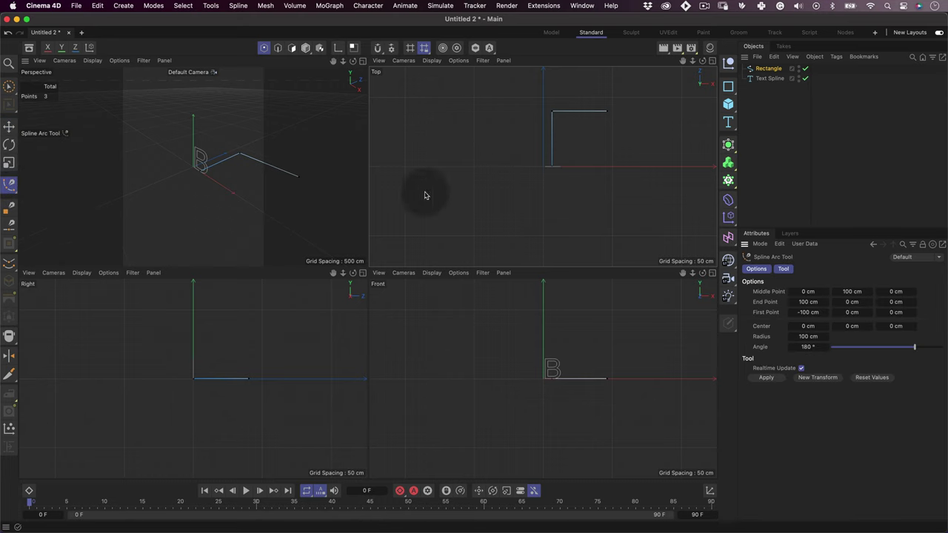
pyautogui.rightClick(551, 113)
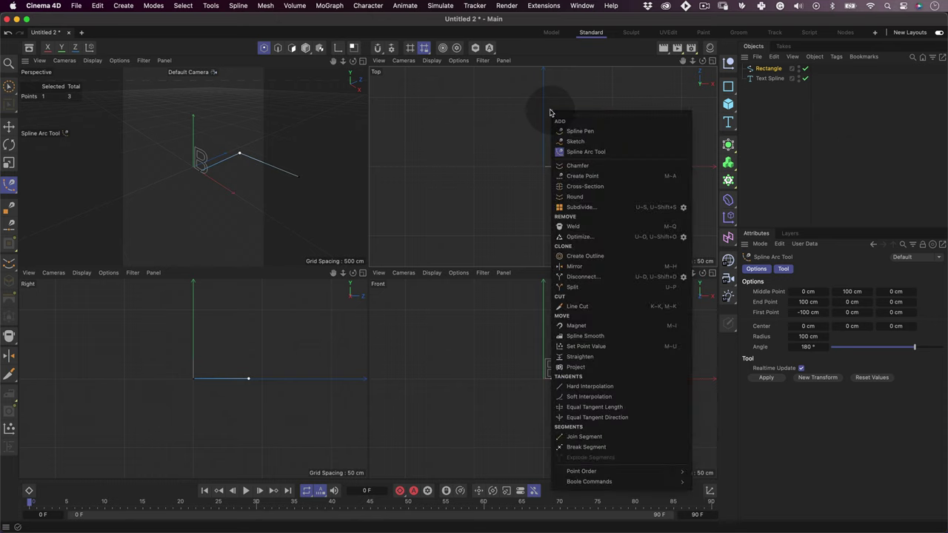
pyautogui.click(574, 165)
pyautogui.write('250')
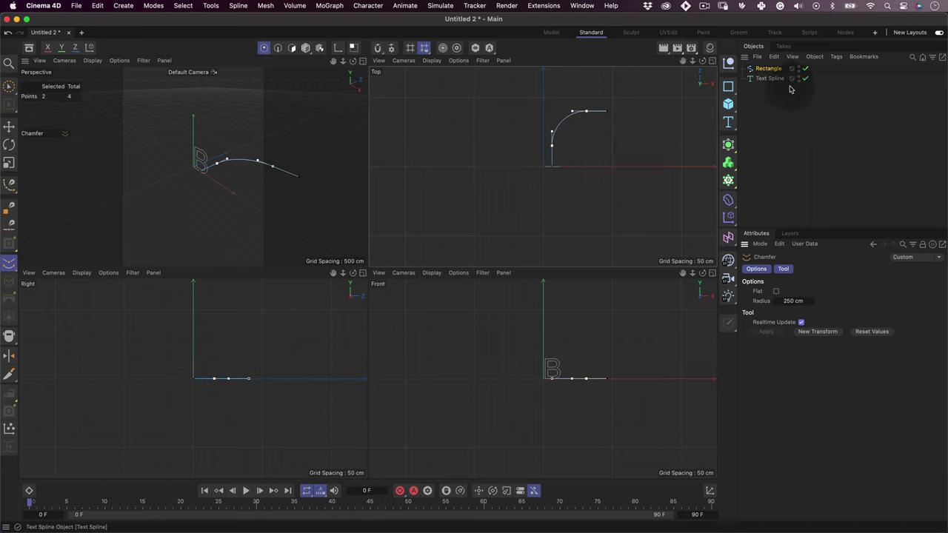
# Create a Sweep using the B text spline as the profile and the rounded rectangle spline as the path.
pyautogui.click(775, 104)
pyautogui.click(729, 146)
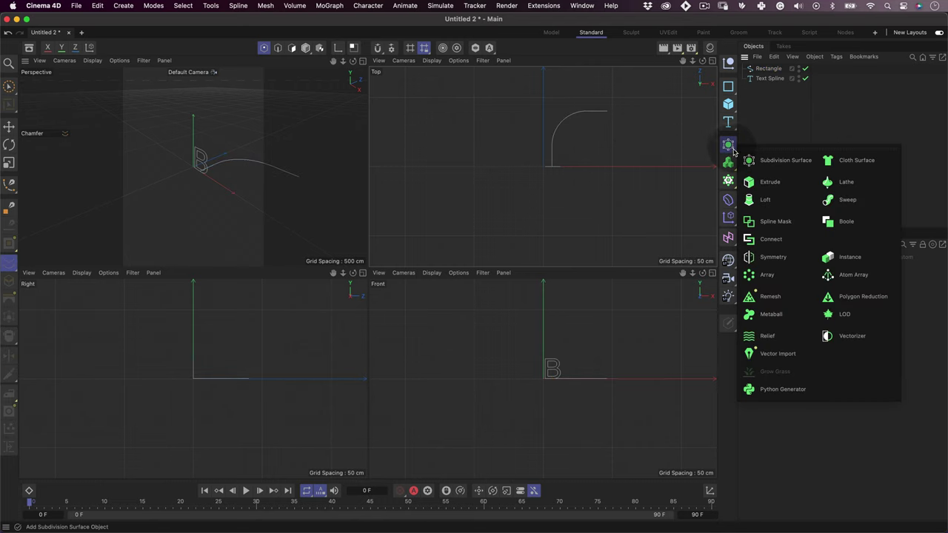
pyautogui.click(841, 201)
pyautogui.moveTo(766, 90)
pyautogui.mouseDown()
pyautogui.moveTo(752, 65)
pyautogui.moveTo(773, 89)
pyautogui.mouseUp()
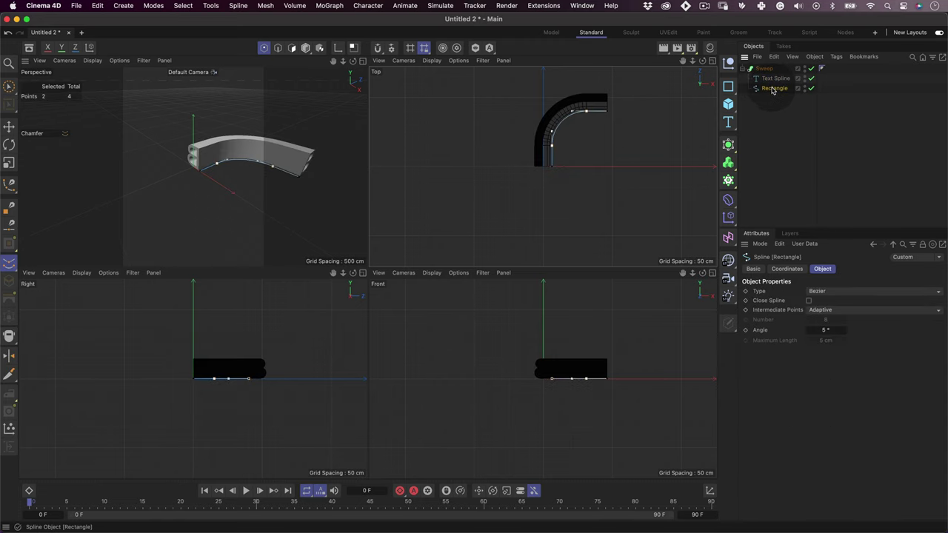
pyautogui.click(774, 98)
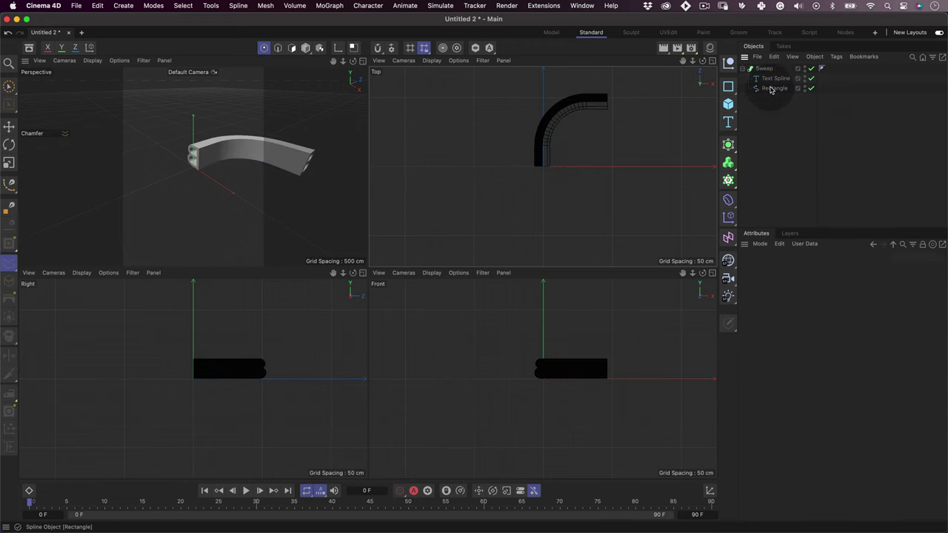
# Open the Sweep's cap settings and edit the bevel size shared by both caps.
pyautogui.click(764, 69)
pyautogui.click(849, 269)
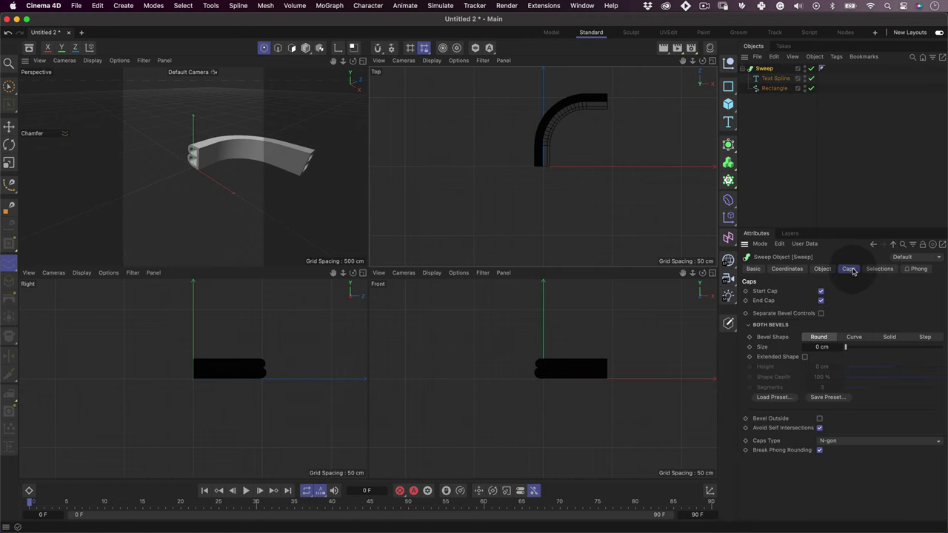
pyautogui.click(828, 346)
pyautogui.press('Tab')
pyautogui.click(437, 109)
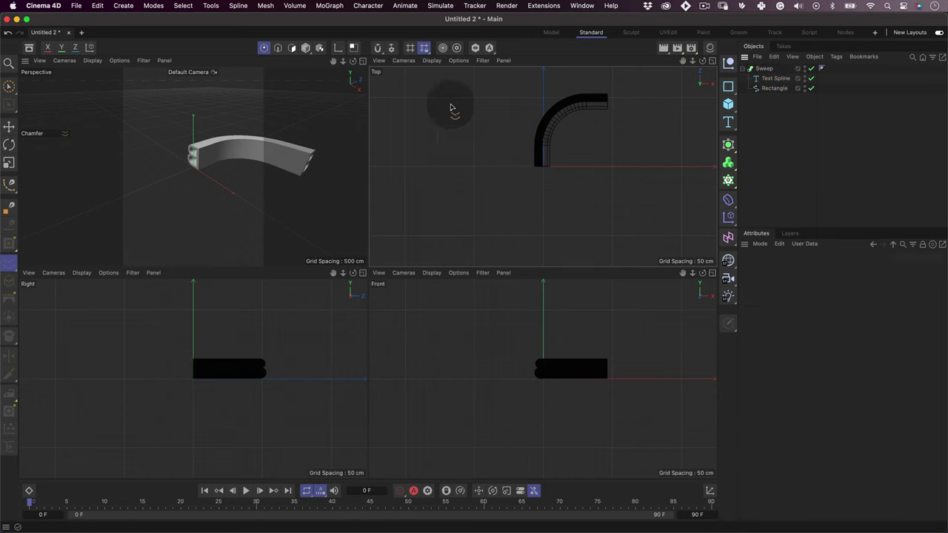
# Add a camera to the perspective view and set its projection to Isometric.
pyautogui.click(362, 62)
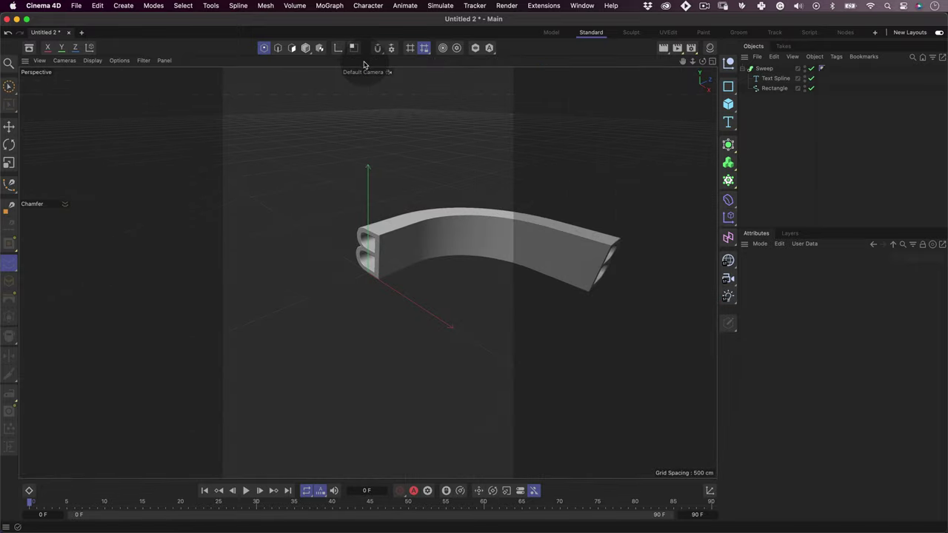
pyautogui.click(729, 279)
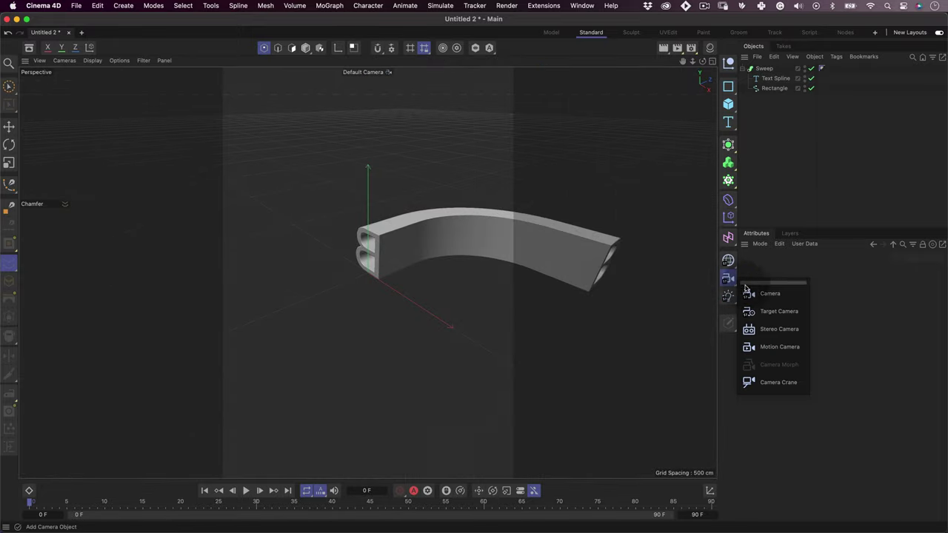
pyautogui.click(750, 291)
pyautogui.click(800, 302)
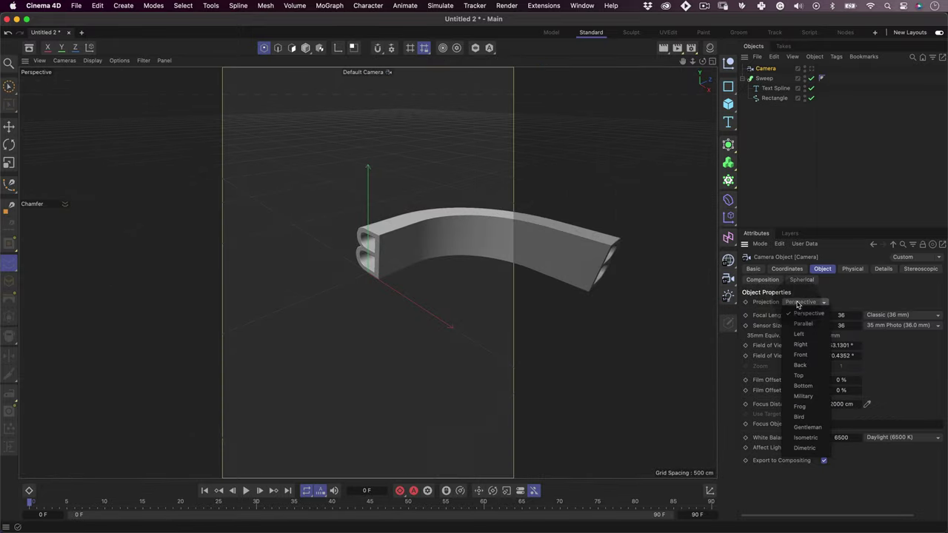
pyautogui.click(812, 439)
# Look through the isometric camera and move it so the swept letter sits centred within the render frame.
pyautogui.click(812, 69)
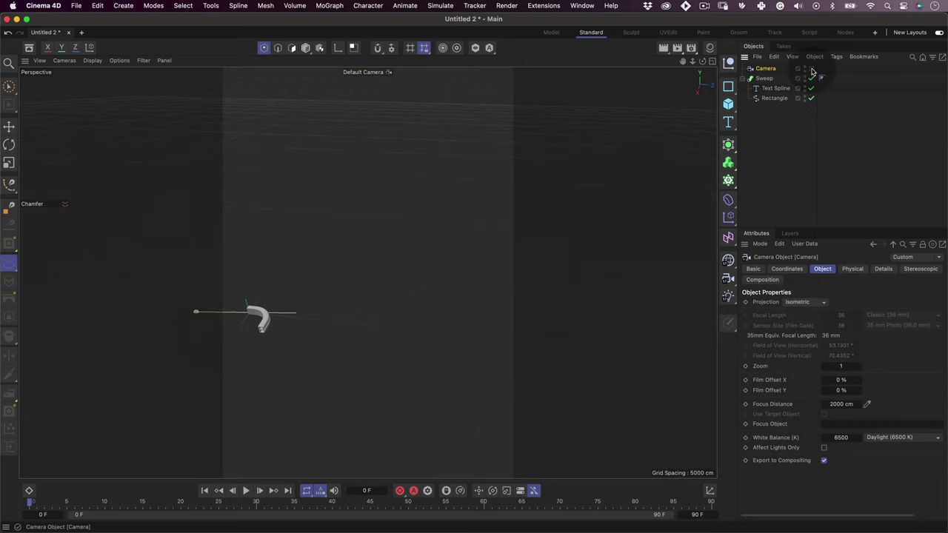
pyautogui.click(812, 69)
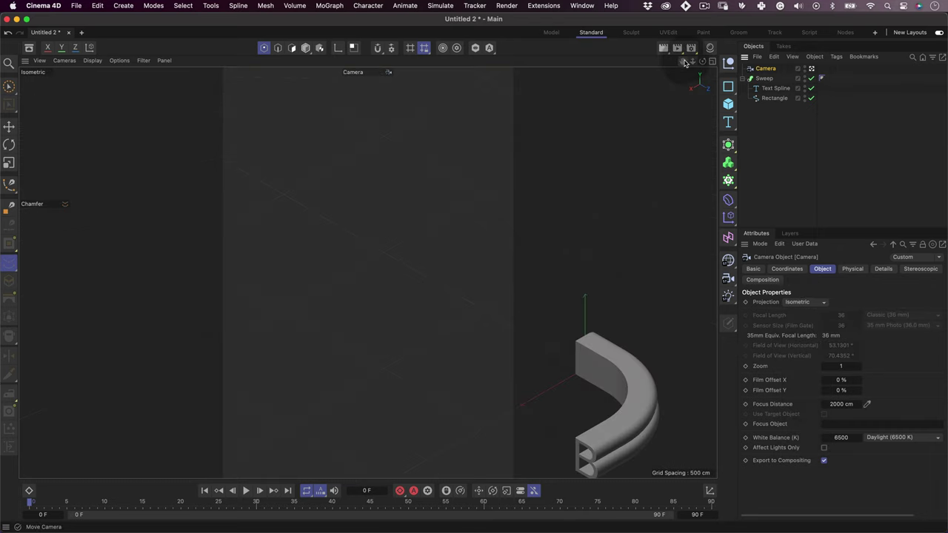
pyautogui.moveTo(683, 61); pyautogui.dragTo(586, 3)
pyautogui.moveTo(683, 61); pyautogui.dragTo(689, 83)
# Turn off Constant Cross Section, Banking, Use Rail Direction and Use Rail Scale on the Sweep object.
pyautogui.click(765, 79)
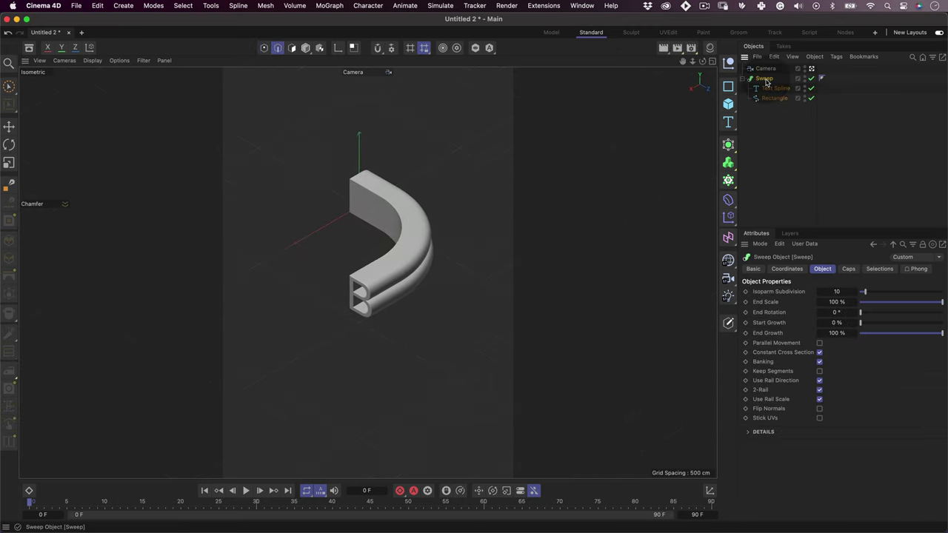
pyautogui.click(820, 353)
pyautogui.click(820, 361)
pyautogui.click(820, 400)
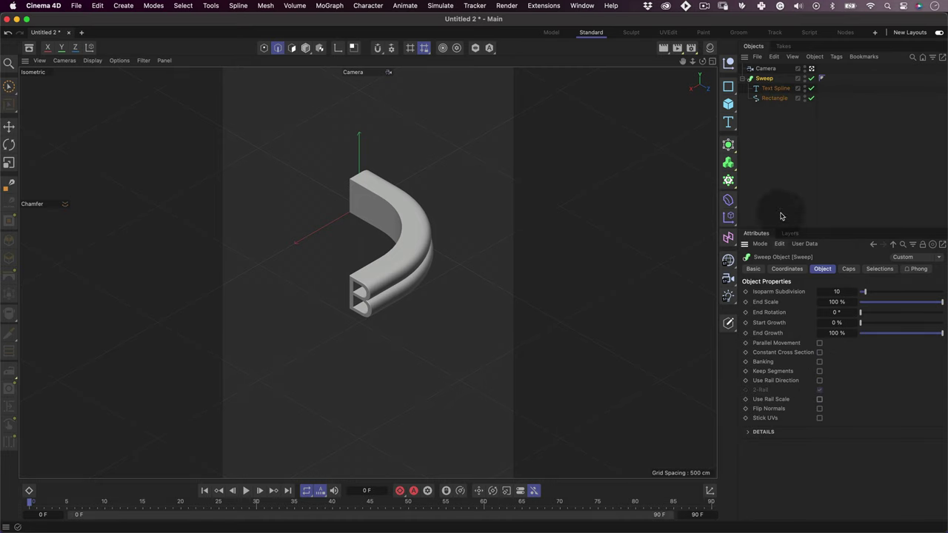
# Set the Rectangle path spline's pitch rotation (R.P) to 180°.
pyautogui.click(777, 99)
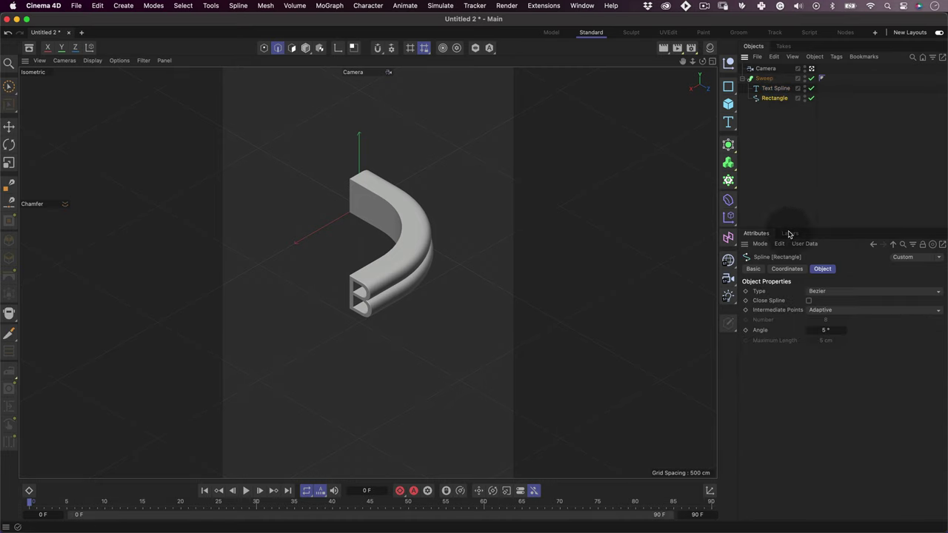
pyautogui.click(789, 270)
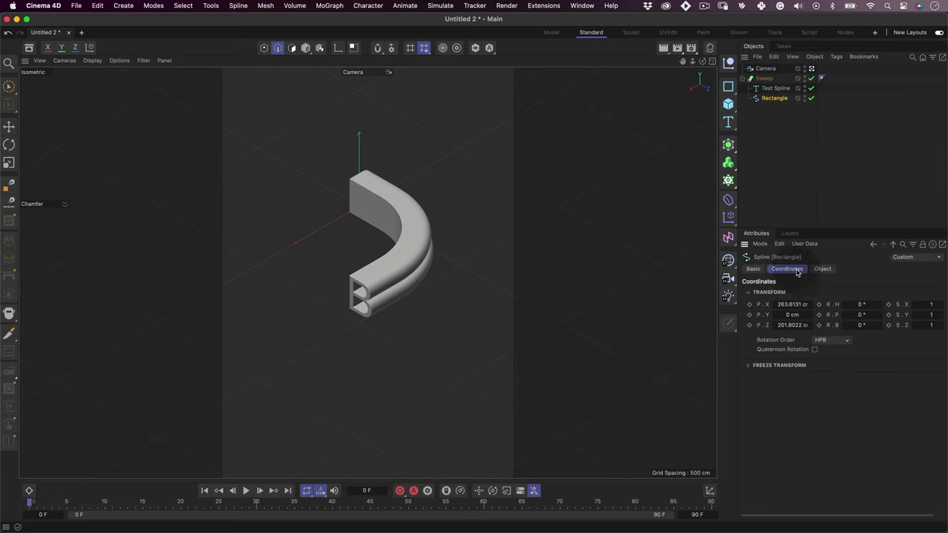
pyautogui.click(863, 315)
pyautogui.write('180')
pyautogui.press('Tab')
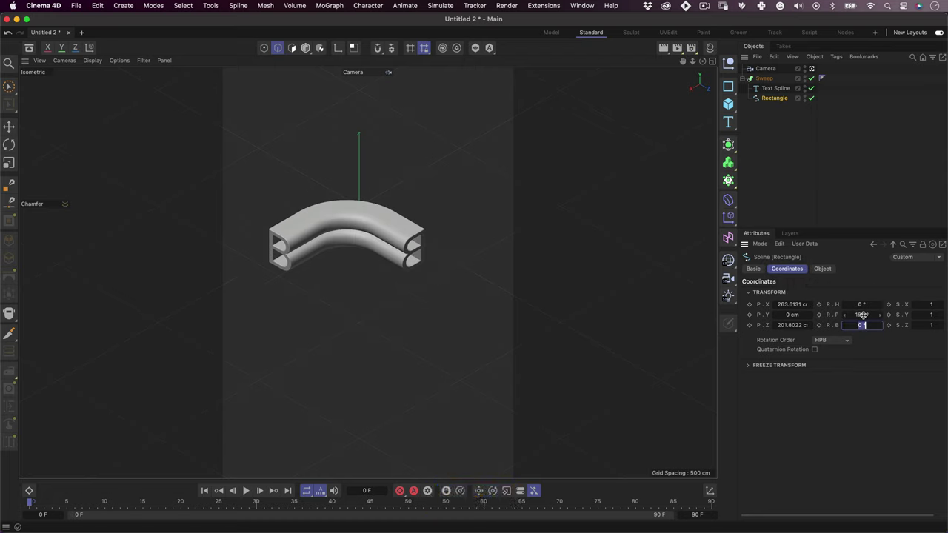
pyautogui.click(863, 137)
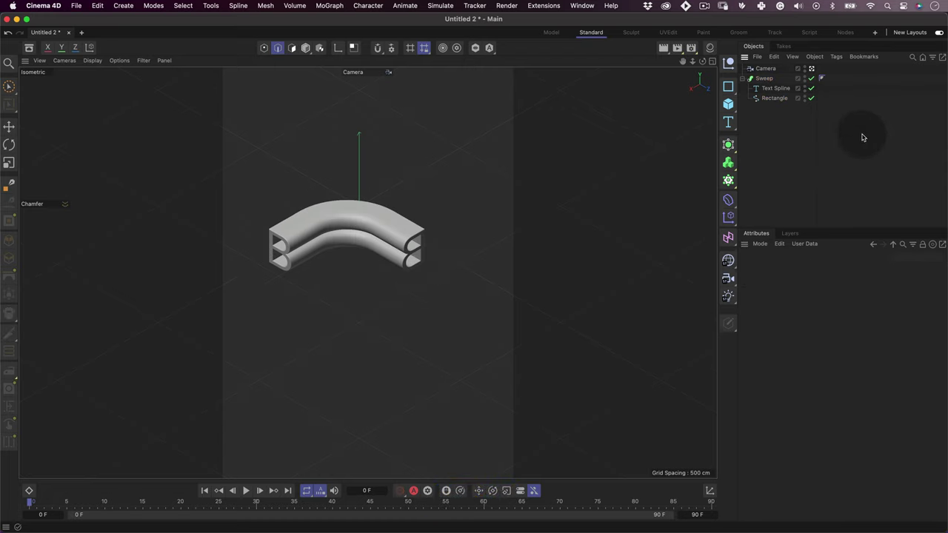
# Scale up the Rectangle path spline in Model mode so the swept letter's arc becomes wider.
pyautogui.click(774, 98)
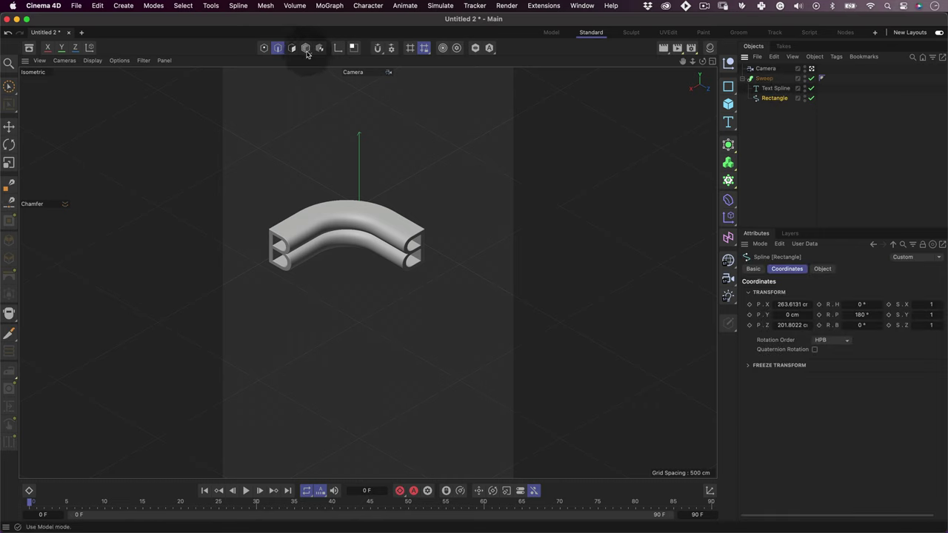
pyautogui.click(305, 47)
pyautogui.click(10, 163)
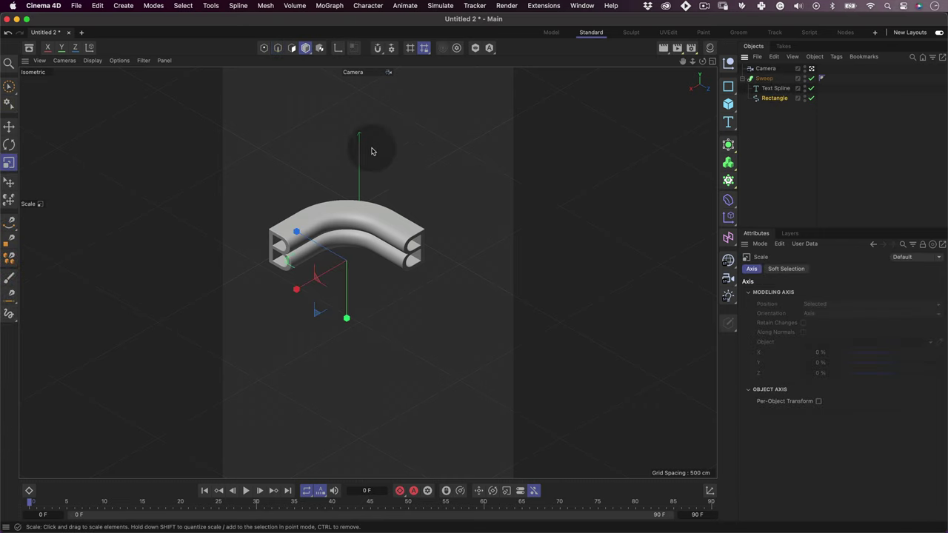
pyautogui.moveTo(315, 305); pyautogui.dragTo(451, 240)
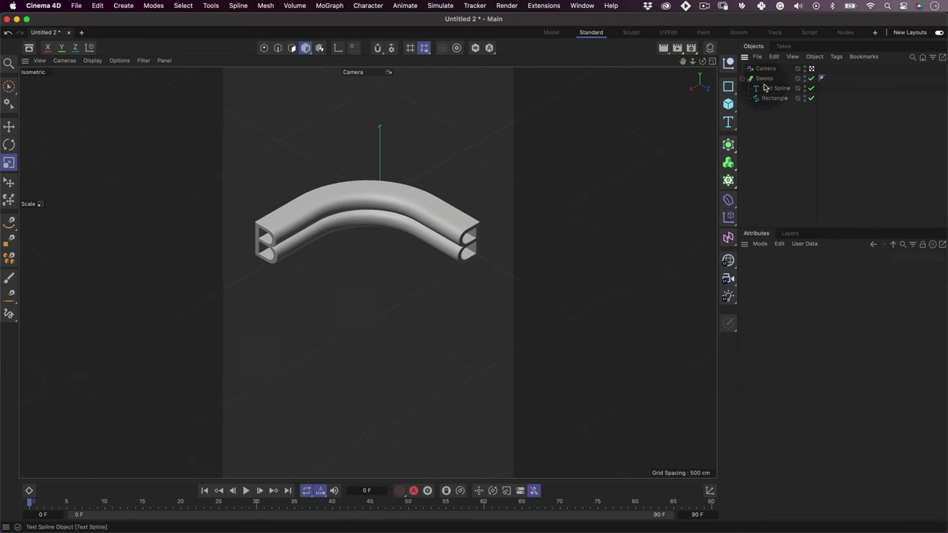
# Rename the Sweep object as B and make three duplicates of it in the object hierarchy.
pyautogui.doubleClick(767, 79)
pyautogui.press('shift')
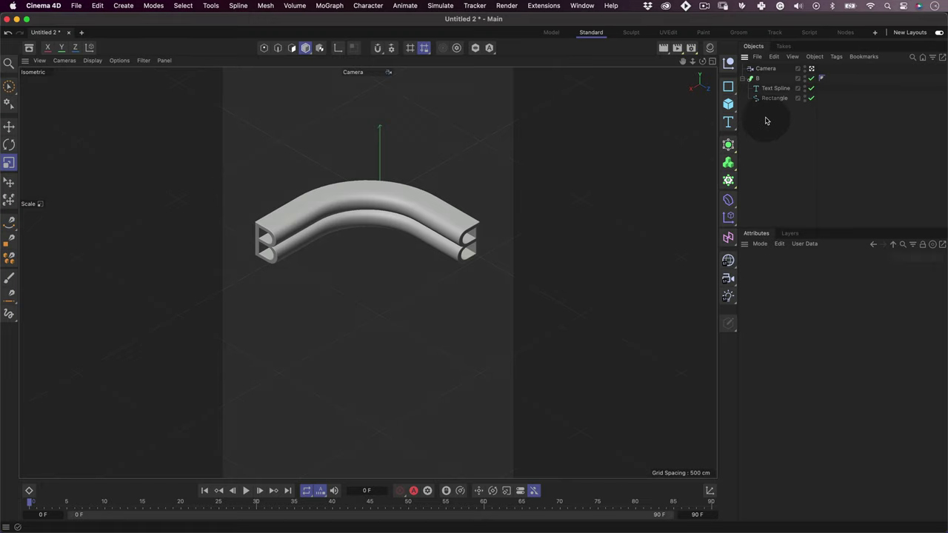
pyautogui.click(759, 80)
pyautogui.press('super')
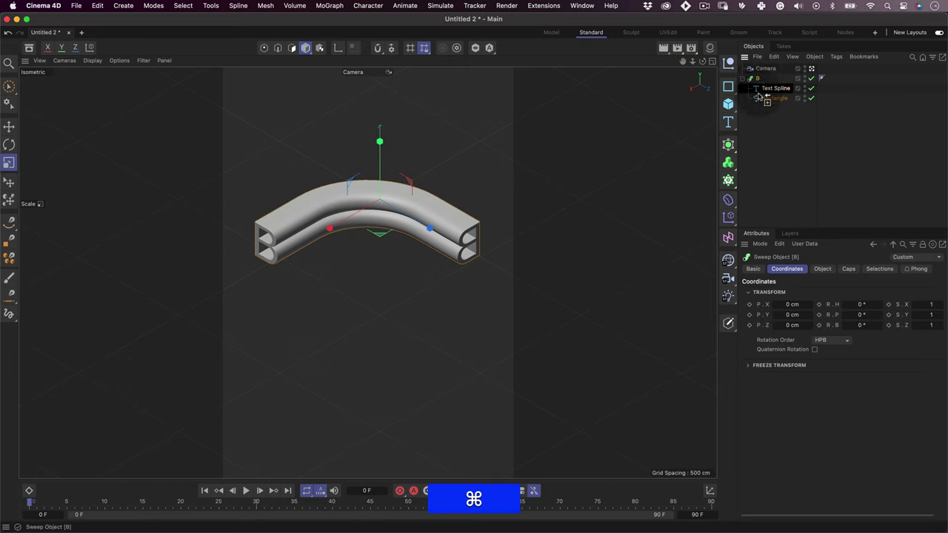
pyautogui.keyDown('super'); pyautogui.moveTo(758, 114); pyautogui.dragTo(767, 176); pyautogui.keyUp('super')
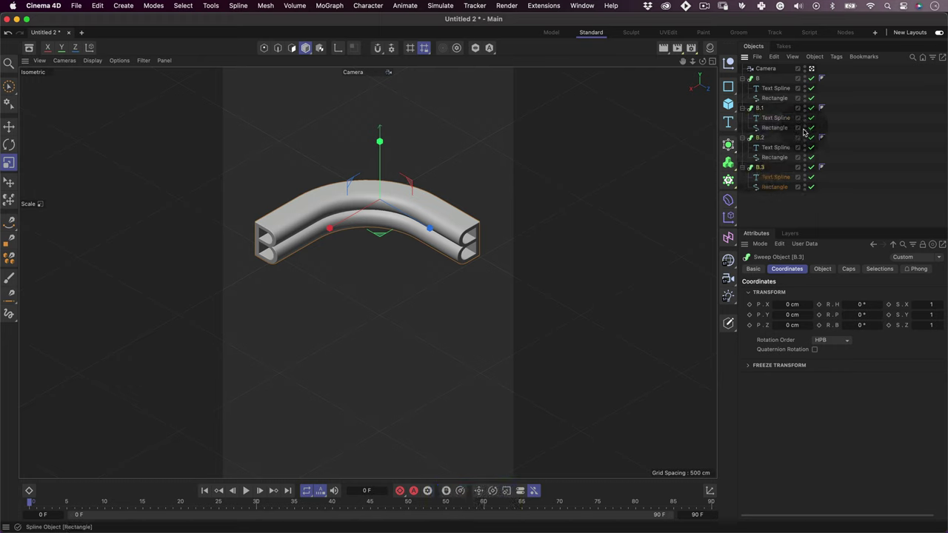
# Rename the three duplicated sweeps as E, A and T, in order beneath B.
pyautogui.doubleClick(757, 107)
pyautogui.write('E')
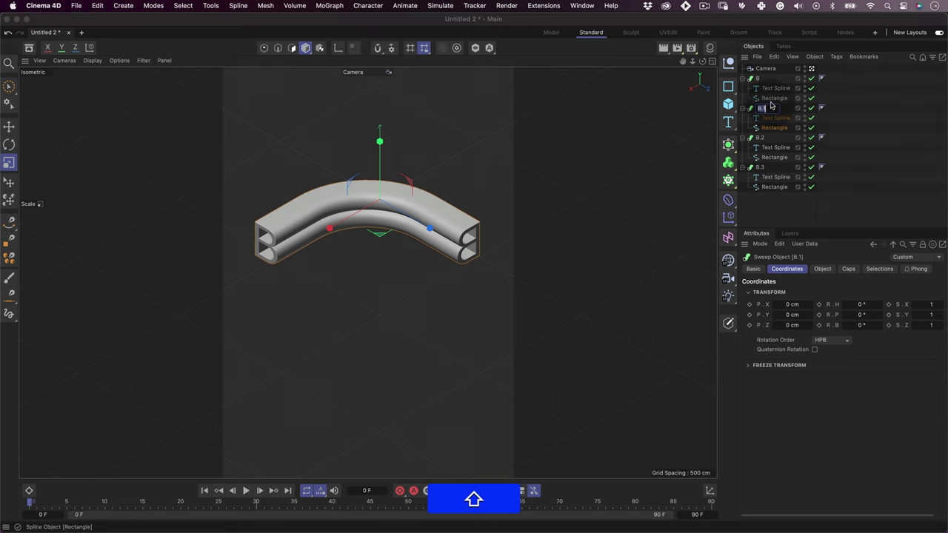
pyautogui.press('Return')
pyautogui.doubleClick(760, 138)
pyautogui.write('A')
pyautogui.doubleClick(762, 169)
pyautogui.write('T')
# Move the E, A and T sweeps down along the vertical axis to stack them below B.
pyautogui.click(758, 108)
pyautogui.press('e')
pyautogui.moveTo(380, 142); pyautogui.dragTo(381, 252)
pyautogui.click(758, 137)
pyautogui.click(758, 167)
# Change the text of each duplicate's Text Spline to match its sweep: T, E and A.
pyautogui.click(772, 179)
pyautogui.moveTo(815, 292); pyautogui.dragTo(803, 288)
pyautogui.write('T')
pyautogui.click(758, 108)
pyautogui.click(775, 118)
pyautogui.doubleClick(808, 290)
pyautogui.write('E')
pyautogui.click(759, 139)
pyautogui.click(775, 149)
pyautogui.write('A')
pyautogui.press('Tab')
pyautogui.click(595, 240)
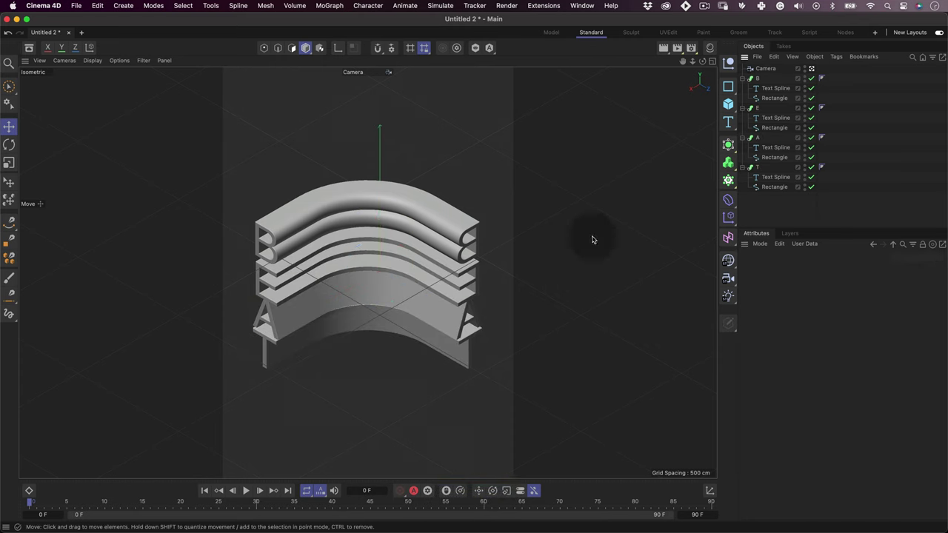
# Offset the stacked letter sweeps sideways along their horizontal axes for a staggered arrangement and recentre them in the frame.
pyautogui.click(760, 109)
pyautogui.moveTo(365, 264); pyautogui.dragTo(378, 272)
pyautogui.moveTo(393, 193); pyautogui.dragTo(393, 199)
pyautogui.click(422, 298)
pyautogui.moveTo(427, 301)
pyautogui.mouseDown()
pyautogui.moveTo(438, 310)
pyautogui.moveTo(413, 294)
pyautogui.mouseUp()
pyautogui.click(370, 207)
pyautogui.moveTo(332, 229)
pyautogui.mouseDown()
pyautogui.moveTo(319, 236)
pyautogui.moveTo(333, 229)
pyautogui.mouseUp()
pyautogui.moveTo(384, 326); pyautogui.dragTo(390, 333)
pyautogui.moveTo(683, 63); pyautogui.dragTo(679, 62)
pyautogui.click(381, 250)
pyautogui.moveTo(311, 250); pyautogui.dragTo(338, 228)
pyautogui.click(382, 219)
pyautogui.click(768, 206)
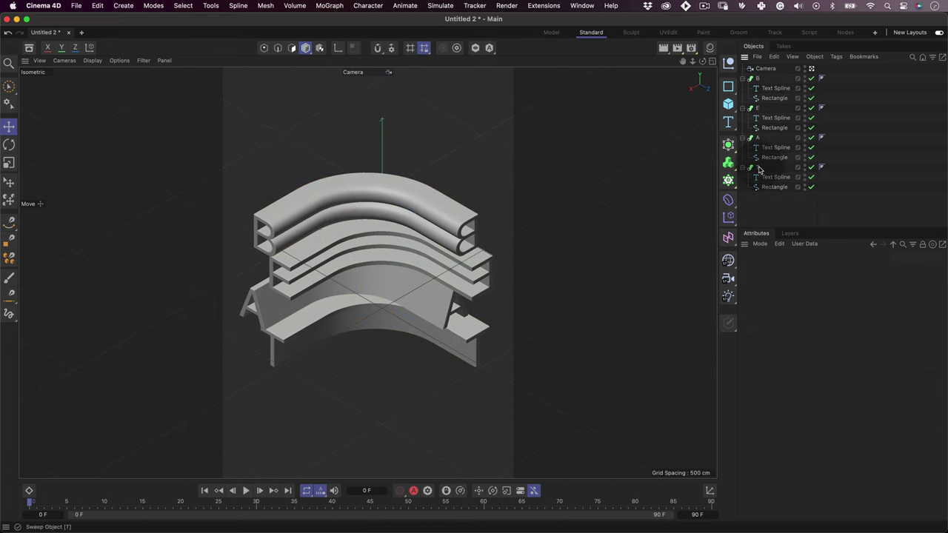
# Group the B, E, A and T sweeps under one null named Beat.
pyautogui.click(759, 168)
pyautogui.keyDown('shift'); pyautogui.click(758, 138); pyautogui.keyUp('shift')
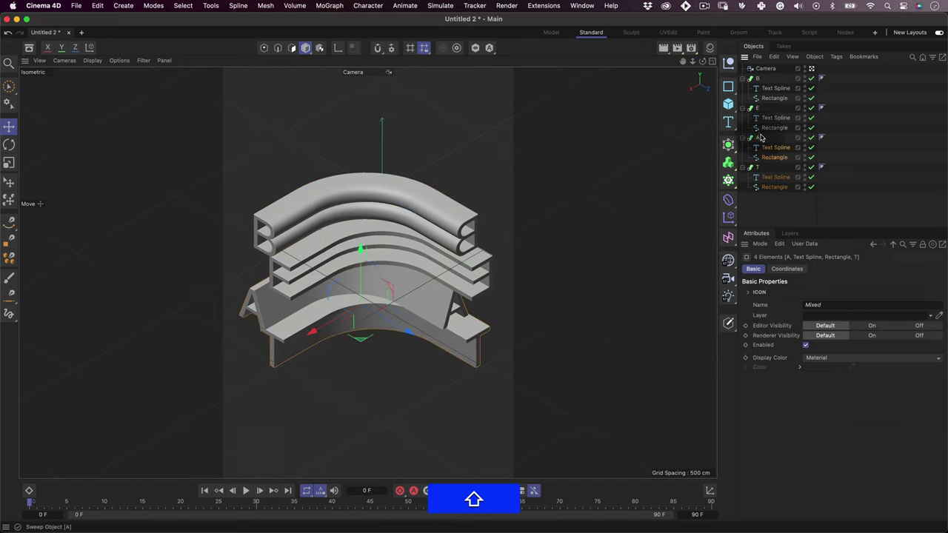
pyautogui.keyDown('shift'); pyautogui.click(760, 109); pyautogui.keyUp('shift')
pyautogui.keyDown('shift'); pyautogui.click(759, 80); pyautogui.keyUp('shift')
pyautogui.press('super+g')
pyautogui.hotkey('alt', 'g')
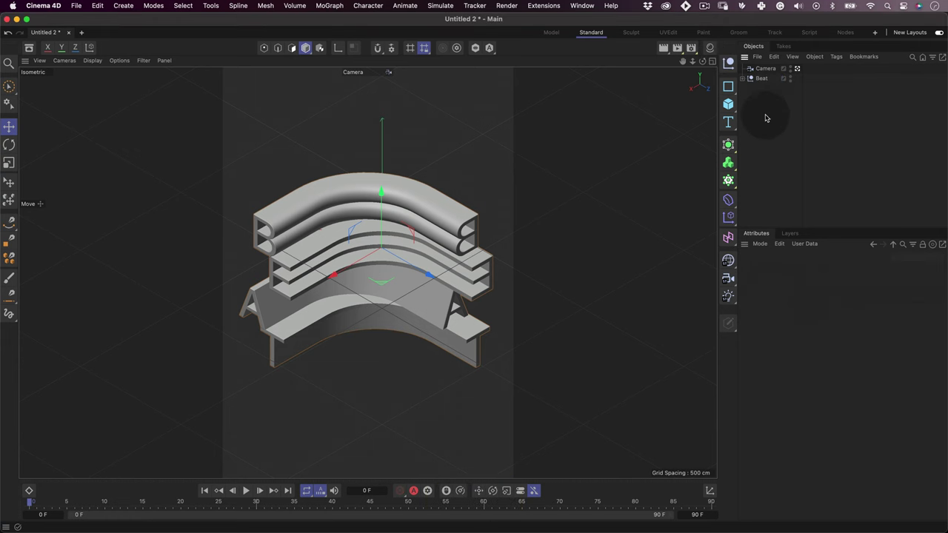
pyautogui.click(767, 119)
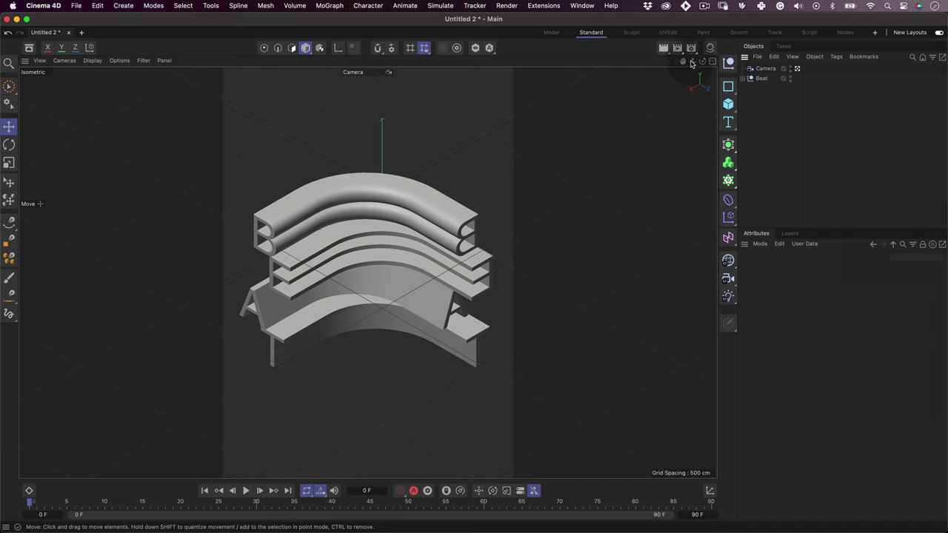
# Create a new default material and set its colour value (V) to 90%.
pyautogui.click(709, 49)
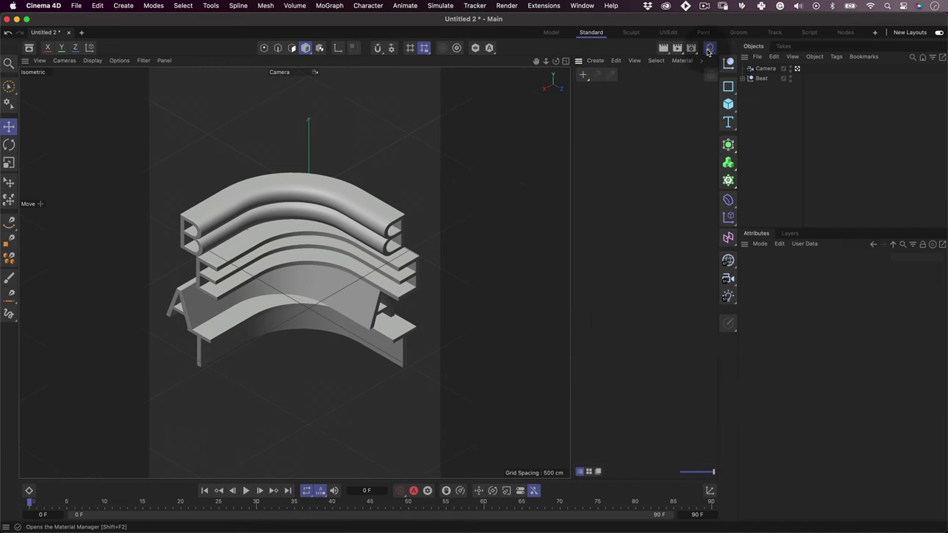
pyautogui.click(583, 75)
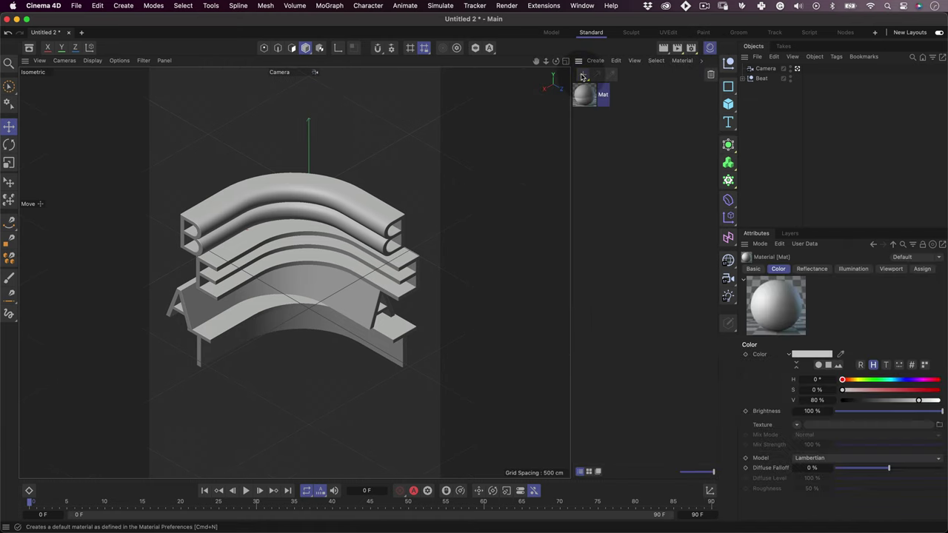
pyautogui.doubleClick(585, 95)
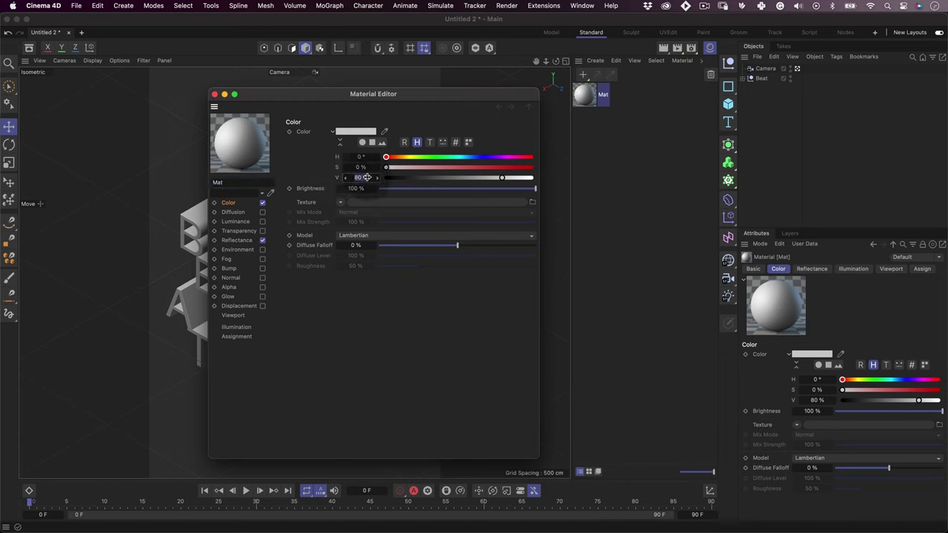
pyautogui.write('90')
pyautogui.press('Tab')
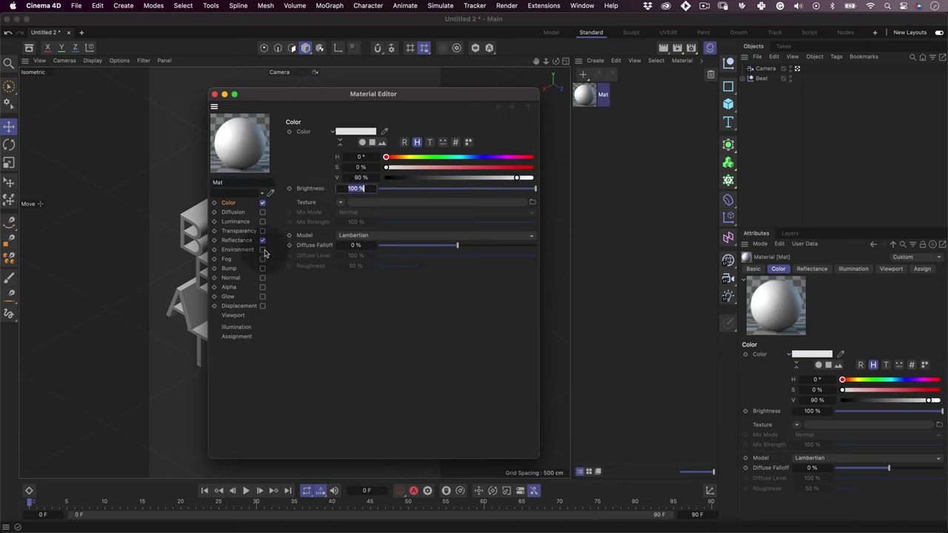
# Set the material's reflectance type to Specular - Phong (Legacy) and apply the material to the Beat group.
pyautogui.click(237, 241)
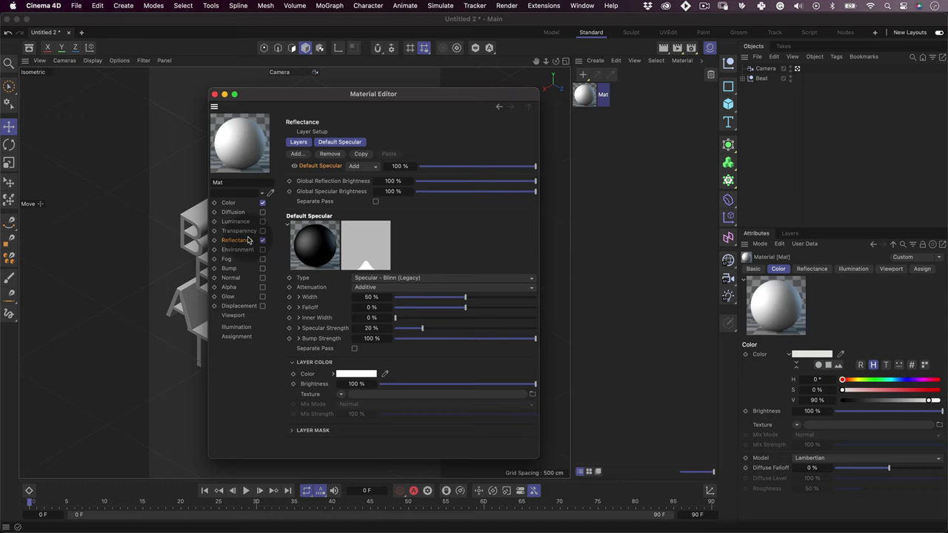
pyautogui.click(374, 278)
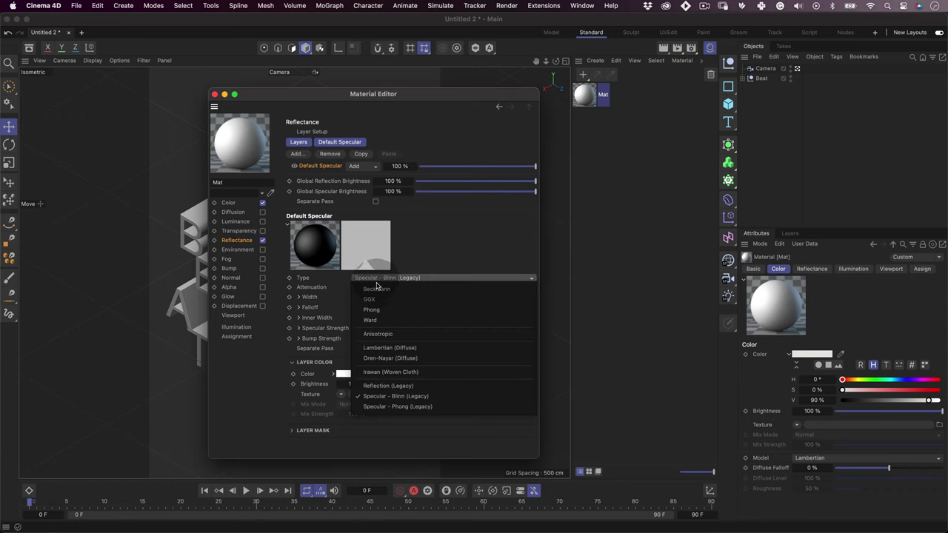
pyautogui.click(394, 407)
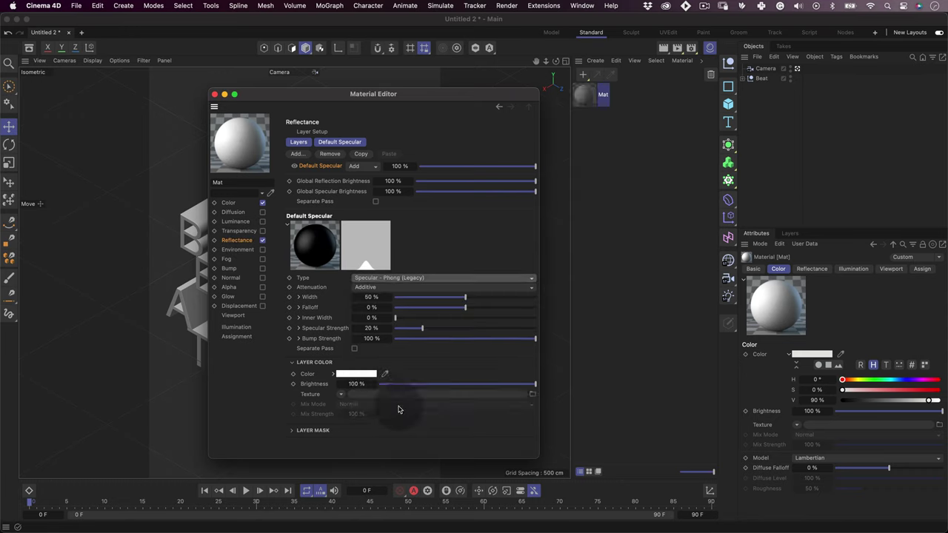
pyautogui.click(215, 95)
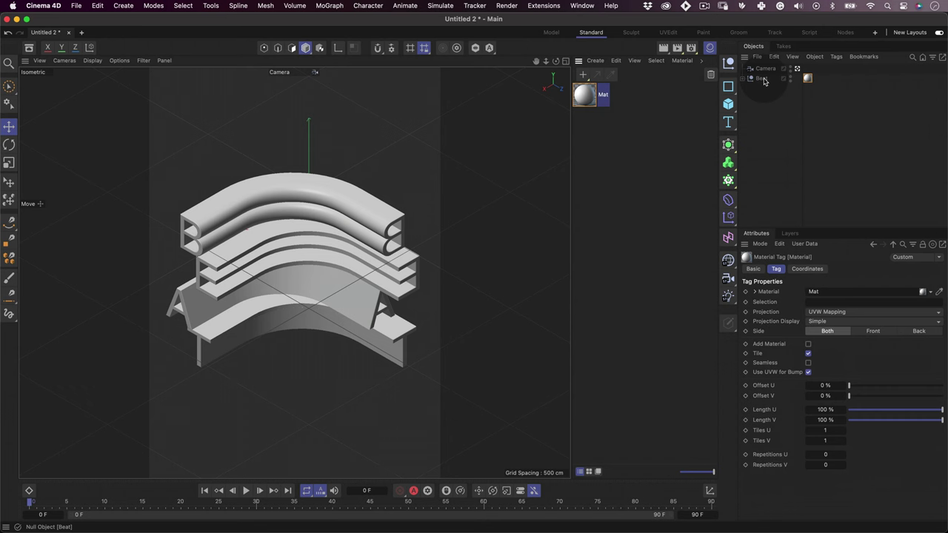
# Add a standard light and extend an Interactive Render Region over the full height of the camera frame.
pyautogui.click(727, 296)
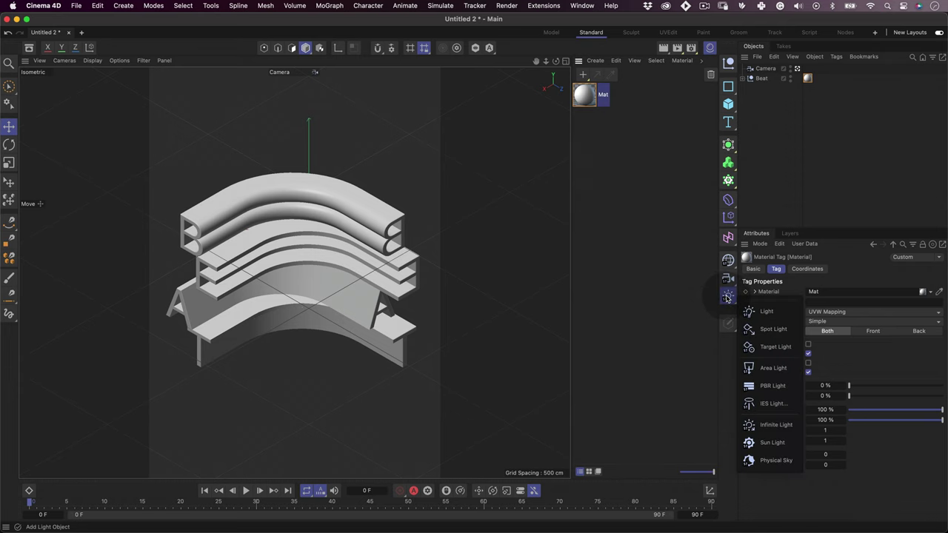
pyautogui.click(768, 312)
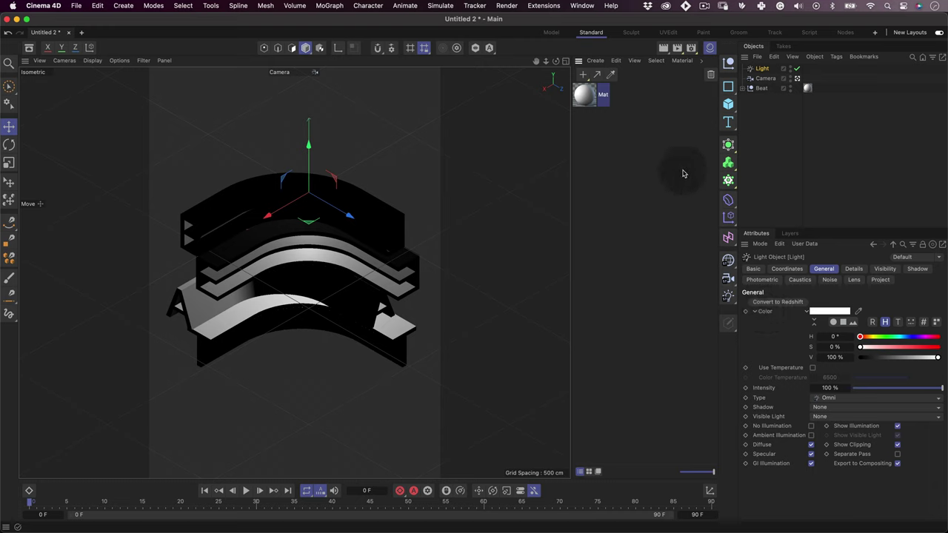
pyautogui.click(665, 48)
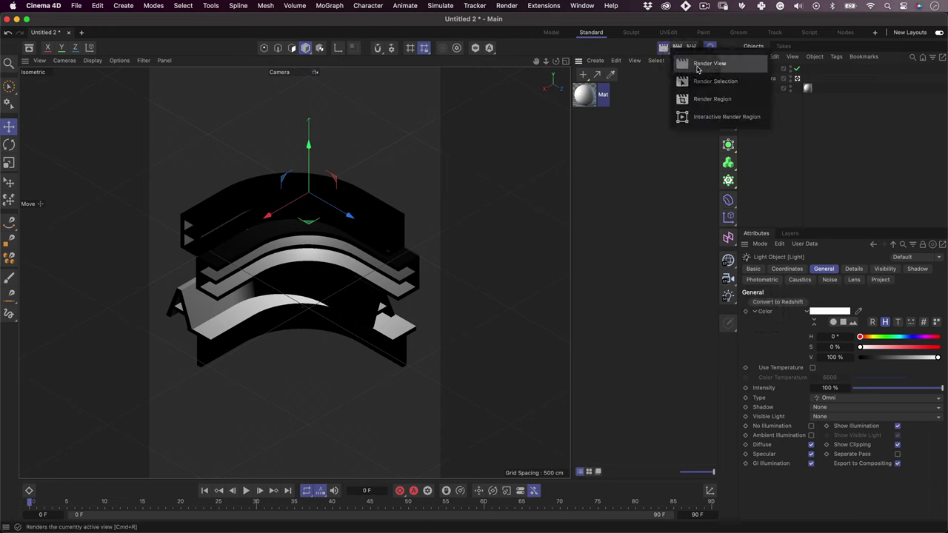
pyautogui.click(709, 117)
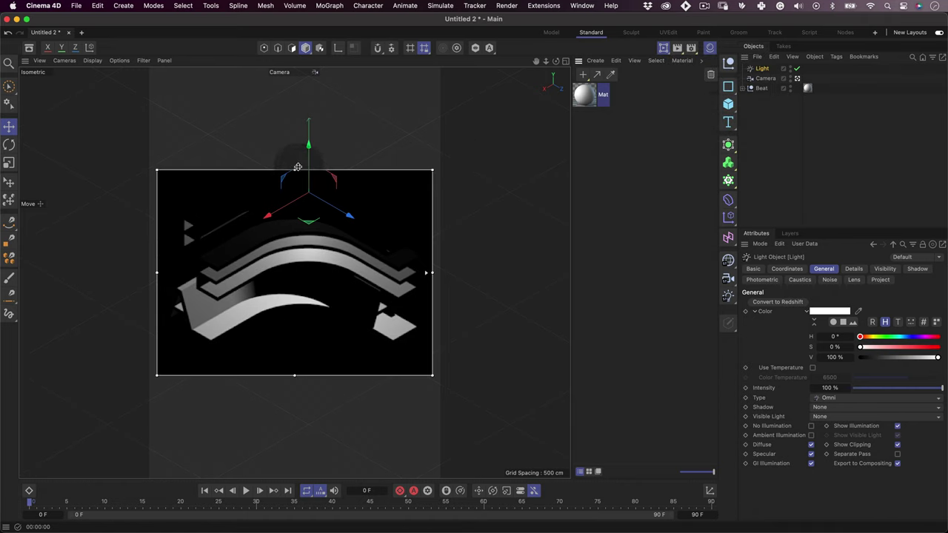
pyautogui.moveTo(294, 169); pyautogui.dragTo(294, 68)
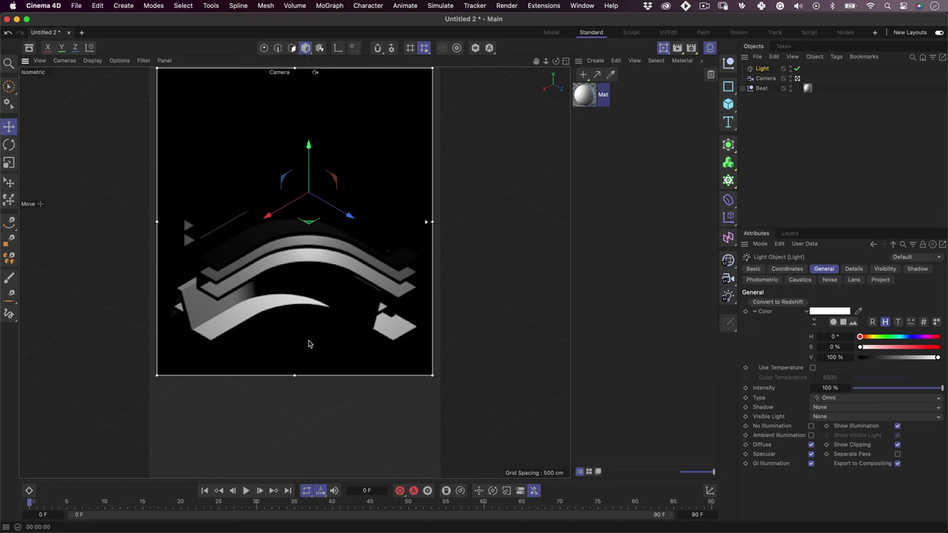
pyautogui.moveTo(295, 375); pyautogui.dragTo(302, 474)
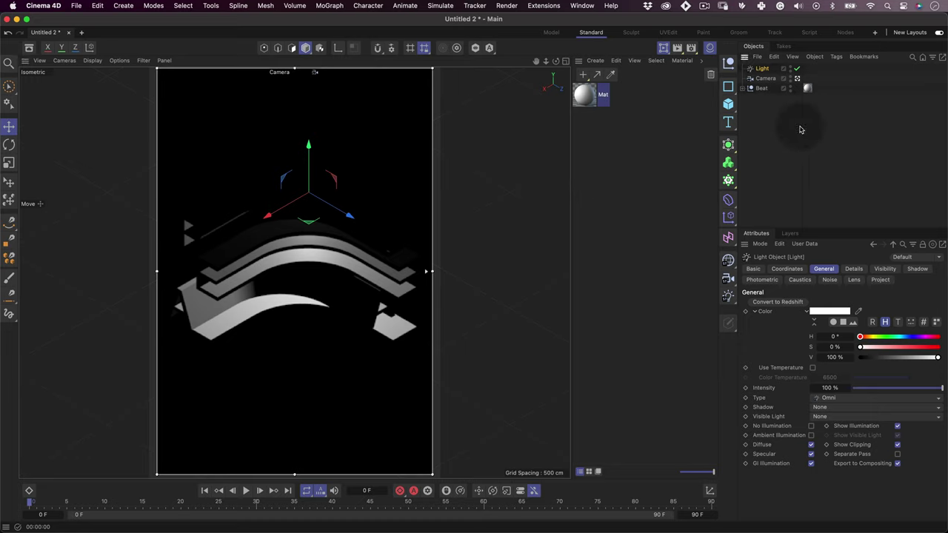
# Set the light's shadow to Shadow Maps (Soft) with a 1000x1000 shadow map.
pyautogui.click(919, 270)
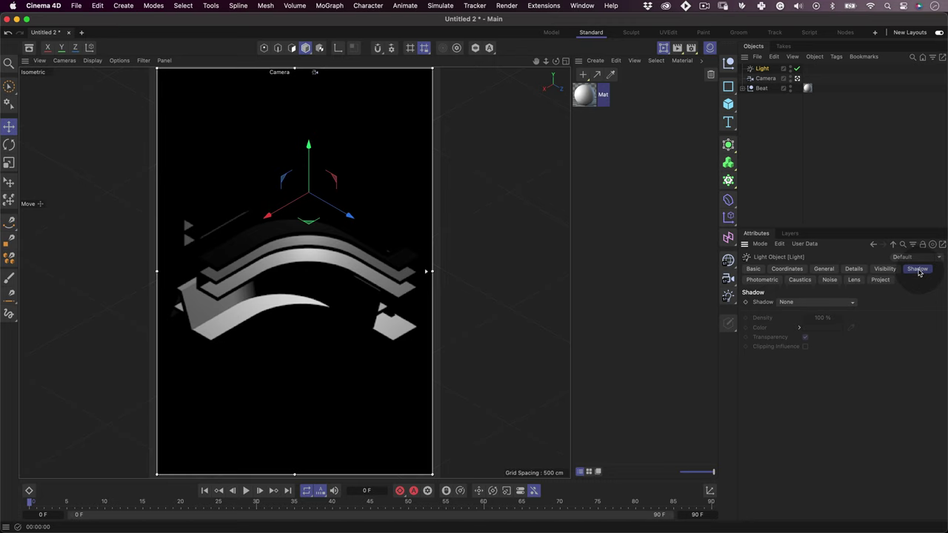
pyautogui.click(841, 303)
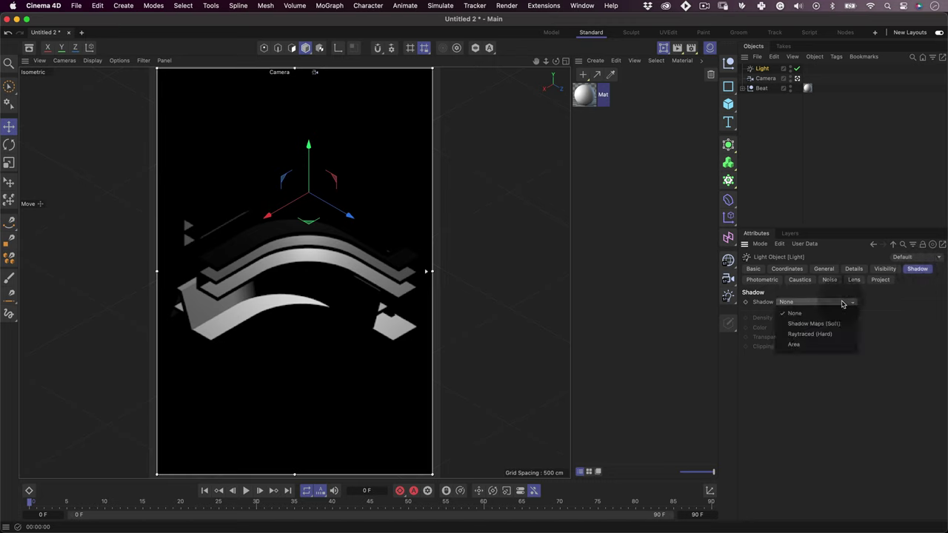
pyautogui.click(814, 324)
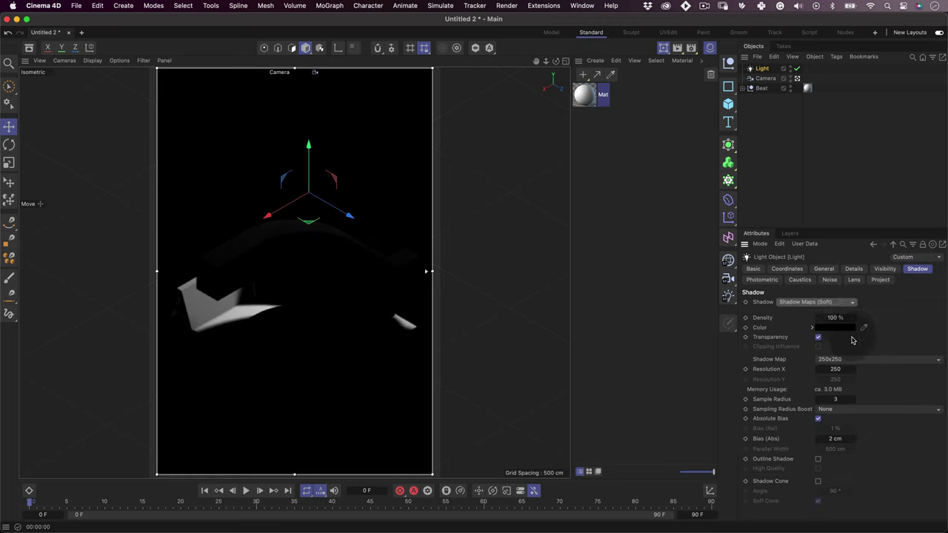
pyautogui.click(848, 358)
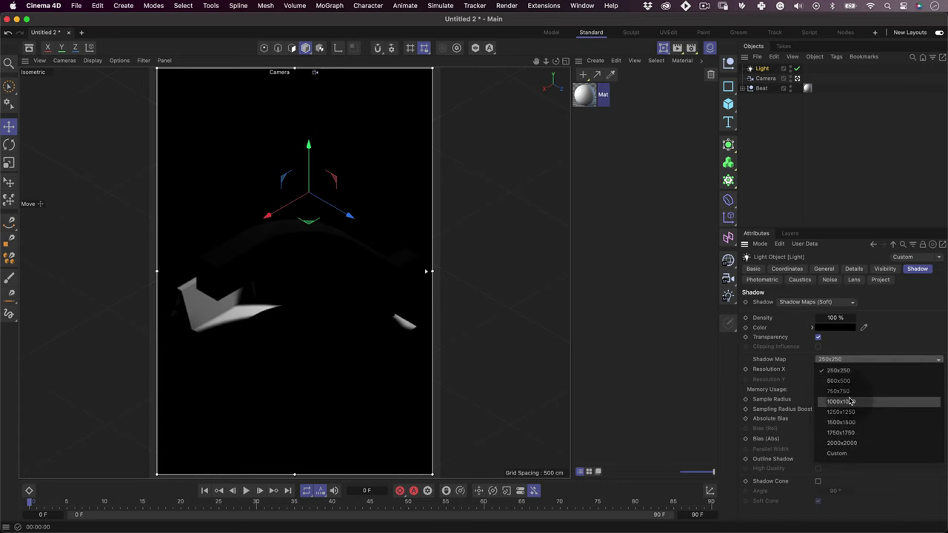
pyautogui.click(852, 403)
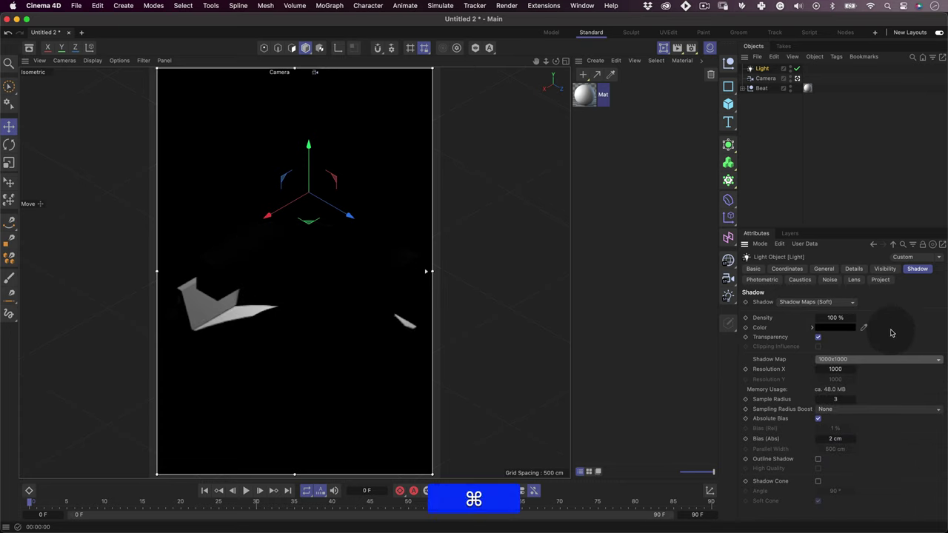
# Show all four views and move the light from the origin to a position high above and well away from the letters.
pyautogui.click(565, 60)
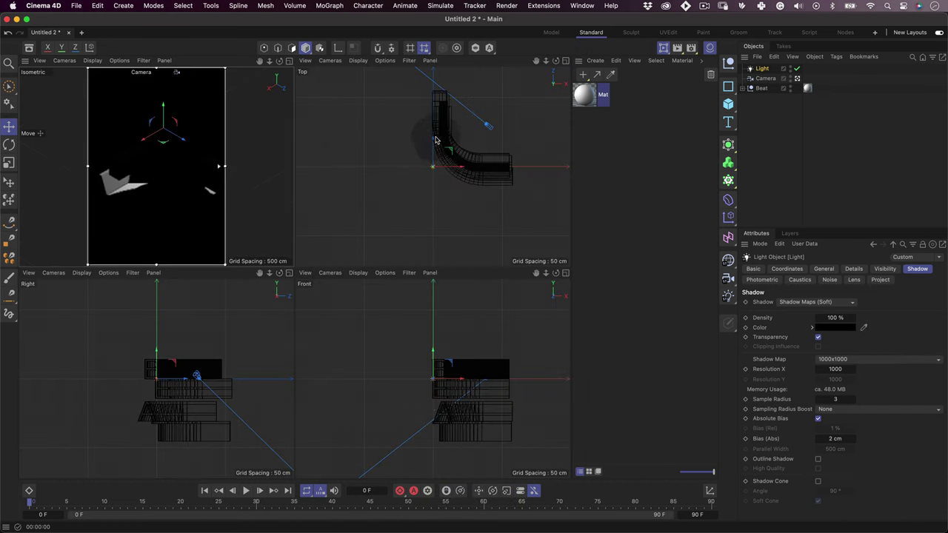
pyautogui.moveTo(433, 140); pyautogui.dragTo(439, 190)
pyautogui.moveTo(434, 350); pyautogui.dragTo(429, 286)
pyautogui.moveTo(137, 314); pyautogui.dragTo(211, 320)
pyautogui.moveTo(474, 138); pyautogui.dragTo(744, 92)
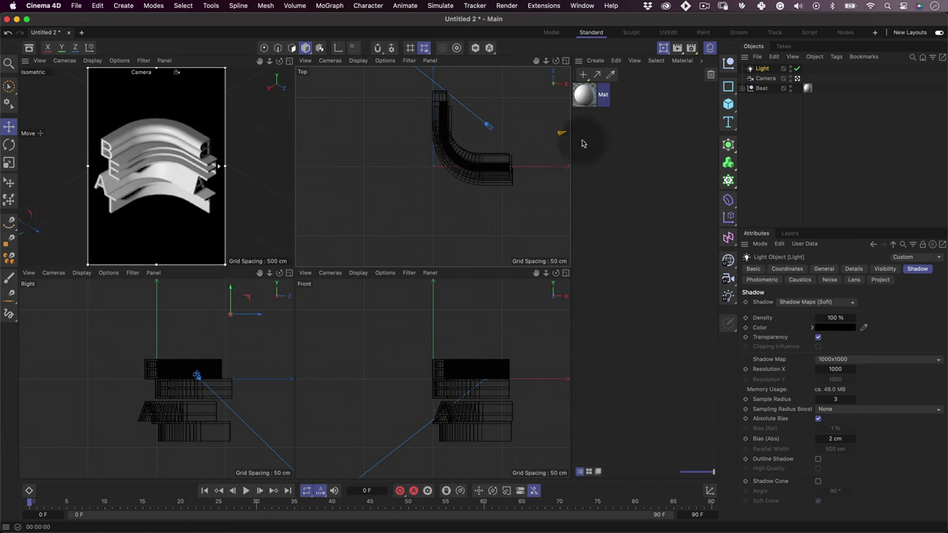
pyautogui.moveTo(547, 274); pyautogui.dragTo(541, 297)
pyautogui.moveTo(511, 339)
pyautogui.mouseDown()
pyautogui.moveTo(511, 295)
pyautogui.moveTo(526, 319)
pyautogui.moveTo(540, 317)
pyautogui.moveTo(528, 265)
pyautogui.moveTo(536, 281)
pyautogui.moveTo(511, 335)
pyautogui.mouseUp()
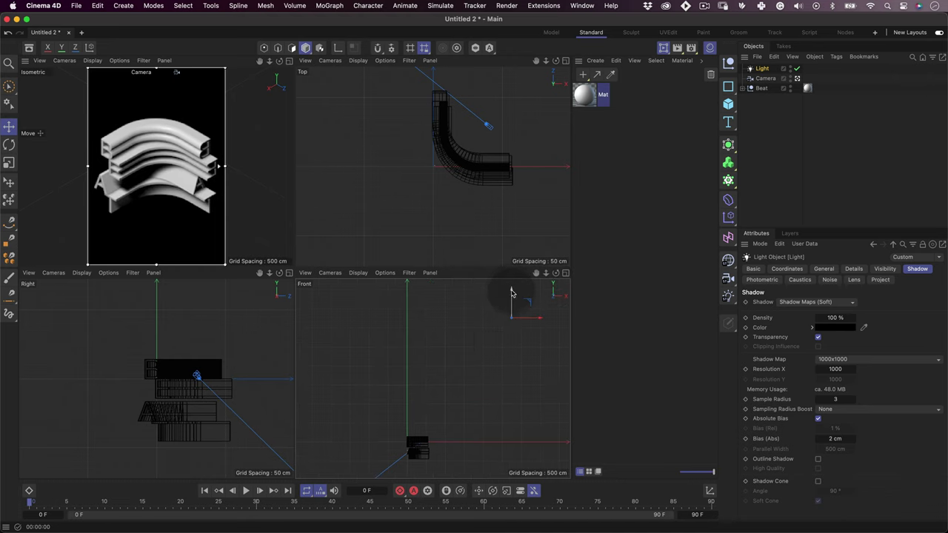
pyautogui.moveTo(513, 301)
pyautogui.mouseDown()
pyautogui.moveTo(512, 292)
pyautogui.moveTo(527, 313)
pyautogui.mouseUp()
pyautogui.click(290, 60)
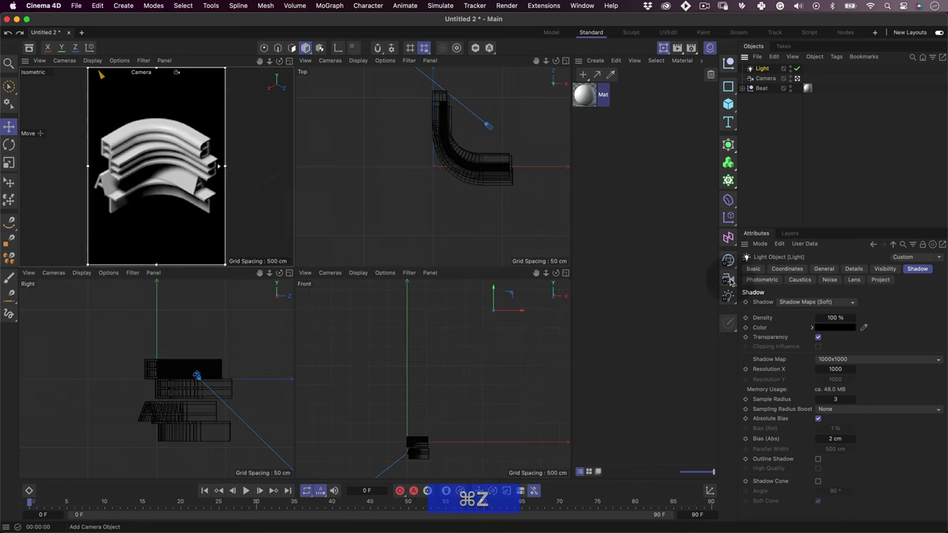
# Add a second omni light to the scene and set its intensity to 50%.
pyautogui.moveTo(729, 298); pyautogui.dragTo(766, 311)
pyautogui.click(826, 271)
pyautogui.doubleClick(834, 387)
pyautogui.write('50')
pyautogui.press('Tab')
# Move the second light well behind the letters and raise it slightly, and maximize the isometric camera view.
pyautogui.moveTo(546, 61); pyautogui.dragTo(542, 84)
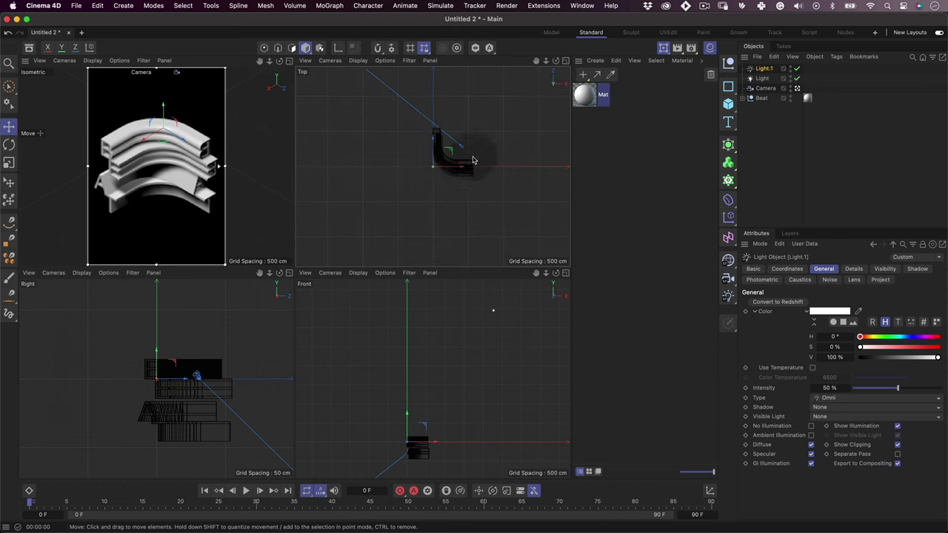
pyautogui.moveTo(467, 165); pyautogui.dragTo(450, 47)
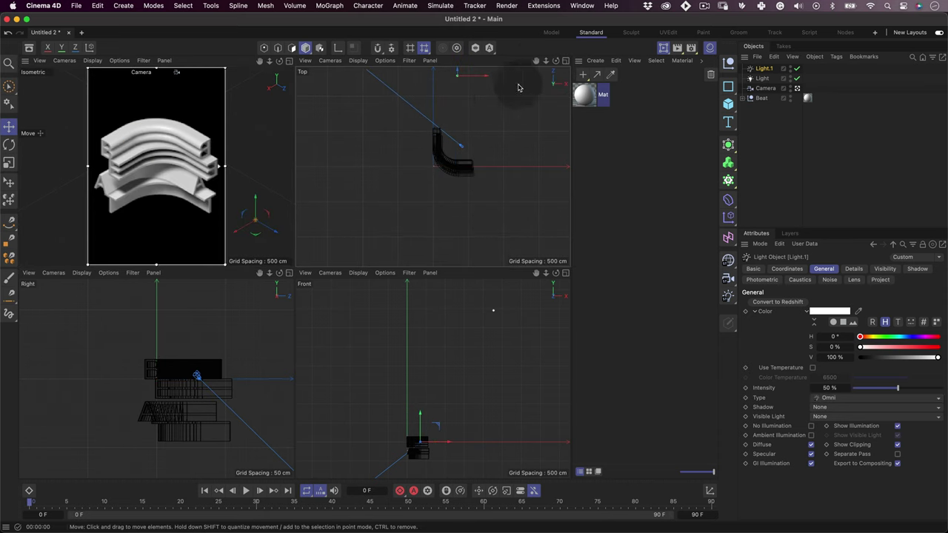
pyautogui.moveTo(539, 61); pyautogui.dragTo(536, 136)
pyautogui.moveTo(456, 125)
pyautogui.mouseDown()
pyautogui.moveTo(494, 153)
pyautogui.moveTo(464, 73)
pyautogui.moveTo(464, 95)
pyautogui.mouseUp()
pyautogui.moveTo(426, 412)
pyautogui.mouseDown()
pyautogui.moveTo(426, 438)
pyautogui.moveTo(424, 420)
pyautogui.mouseUp()
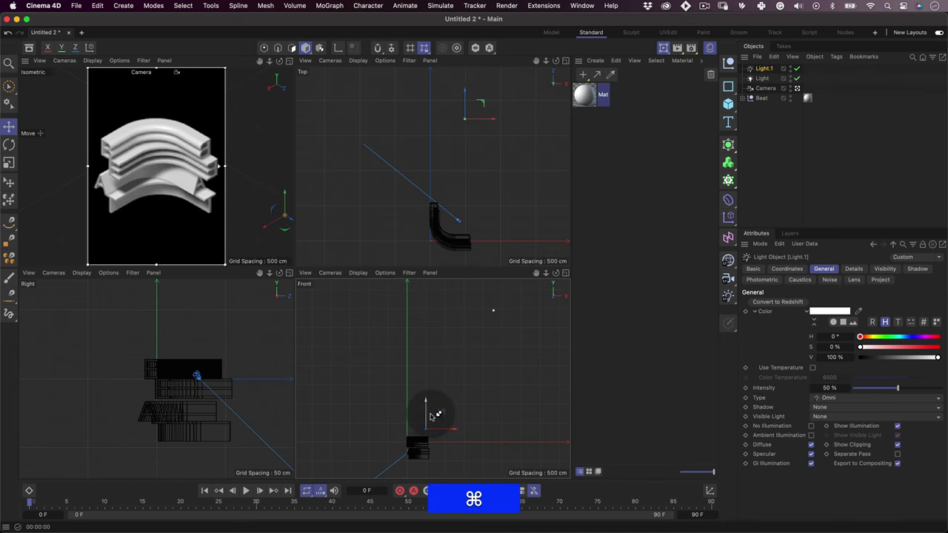
pyautogui.click(290, 61)
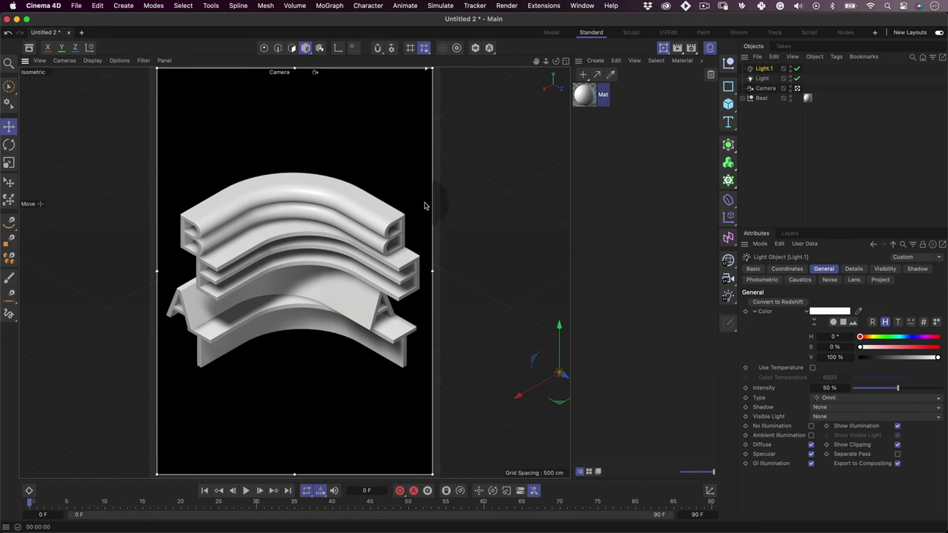
# Add the Ambient Occlusion effect to the render settings, toggle it off and on to compare, and leave it enabled.
pyautogui.click(691, 47)
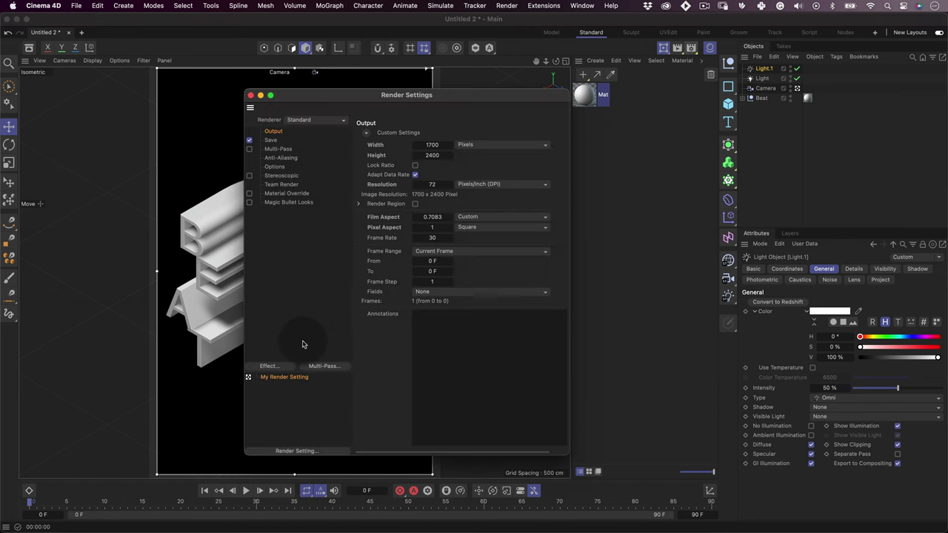
pyautogui.click(270, 366)
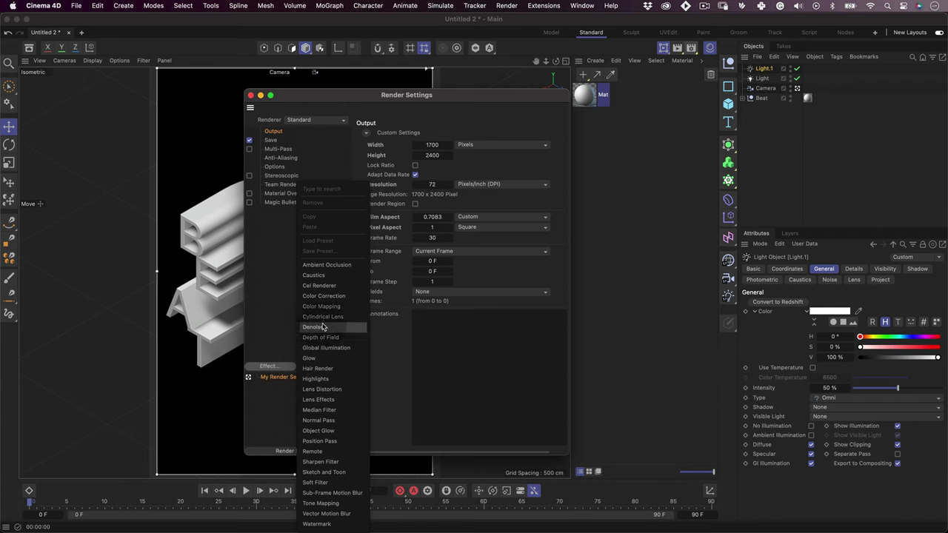
pyautogui.click(320, 265)
pyautogui.moveTo(349, 95); pyautogui.dragTo(594, 81)
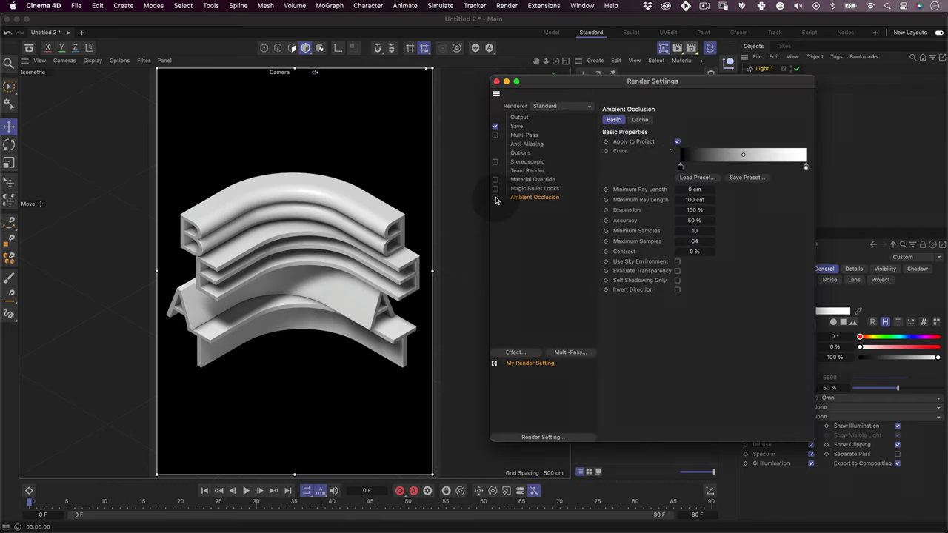
pyautogui.click(495, 198)
pyautogui.click(495, 198)
pyautogui.click(495, 197)
pyautogui.click(495, 198)
pyautogui.click(496, 81)
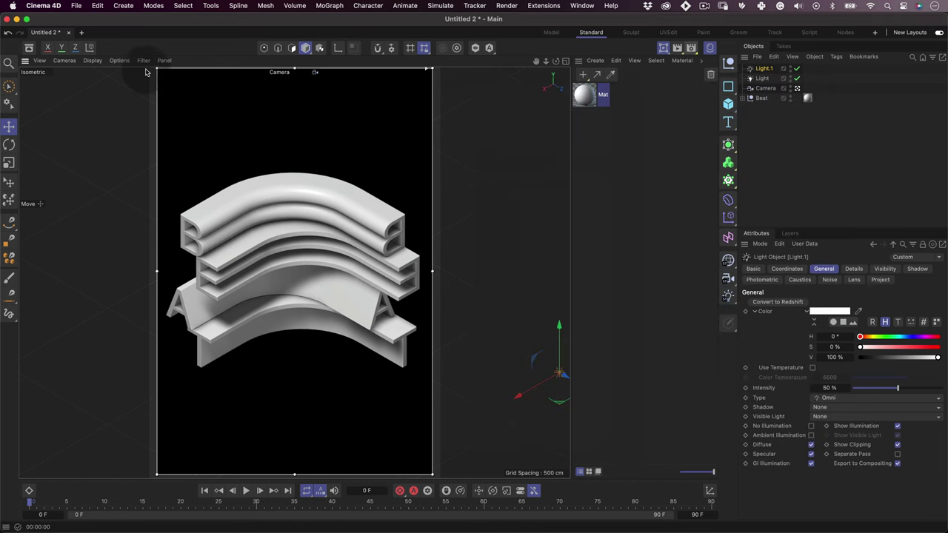
# Save the project as Poster.c4d.
pyautogui.click(76, 5)
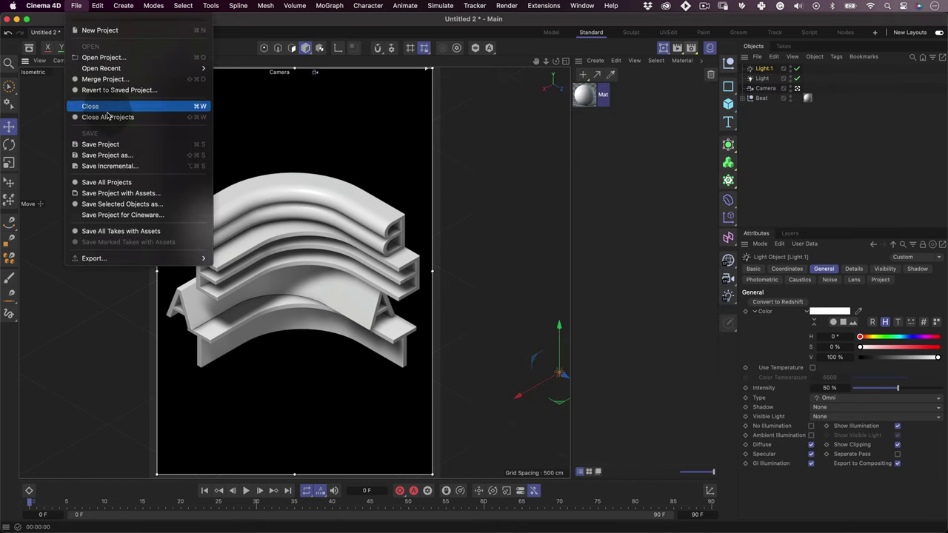
pyautogui.click(101, 143)
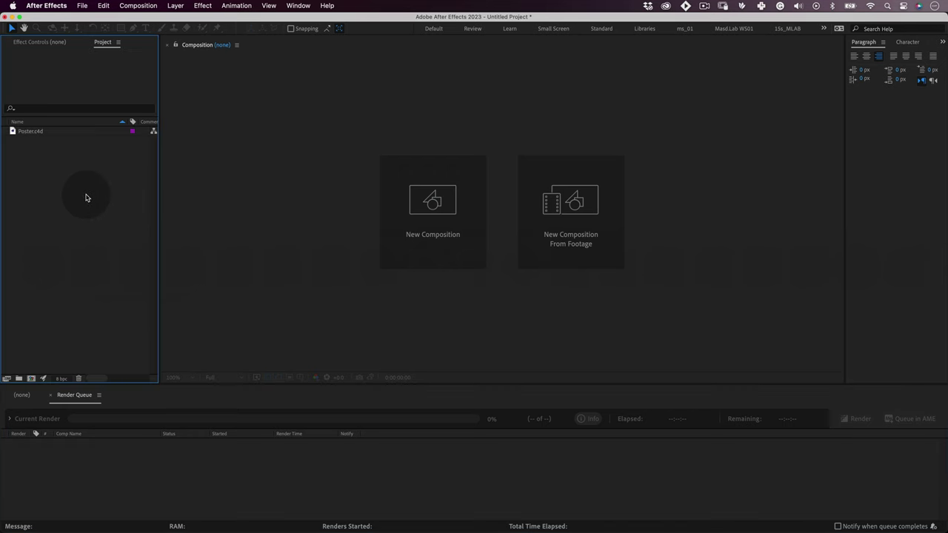
# In After Effects, create a composition from Poster.c4d and set the layer's Cineware renderer to Current.
pyautogui.click(33, 132)
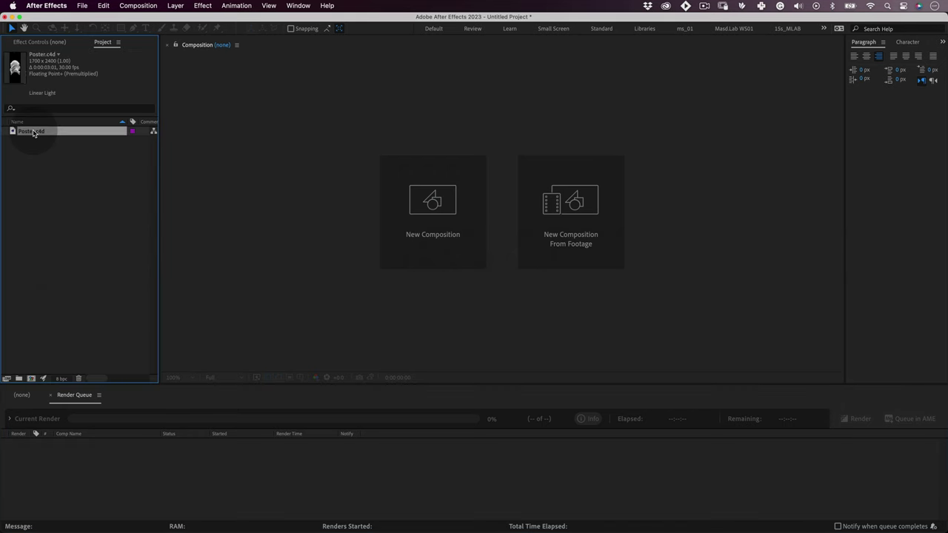
pyautogui.moveTo(33, 132); pyautogui.dragTo(442, 202)
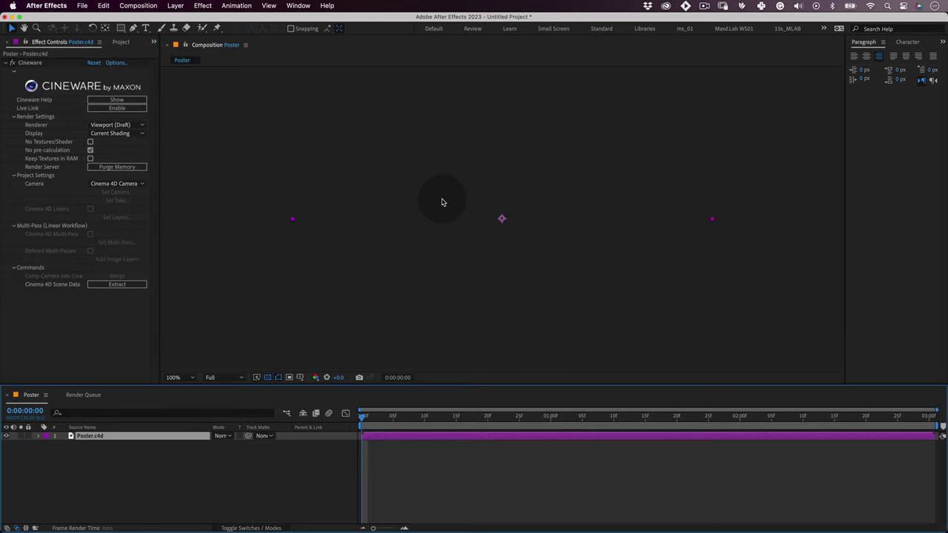
pyautogui.press('super+minus')
pyautogui.press('super+minus')
pyautogui.press('super+equal')
pyautogui.press('super+equal')
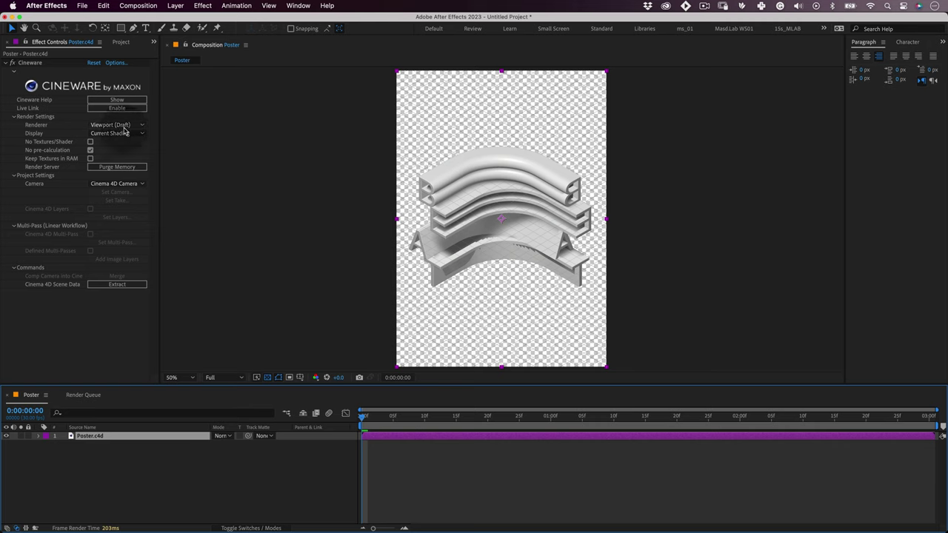
pyautogui.click(123, 125)
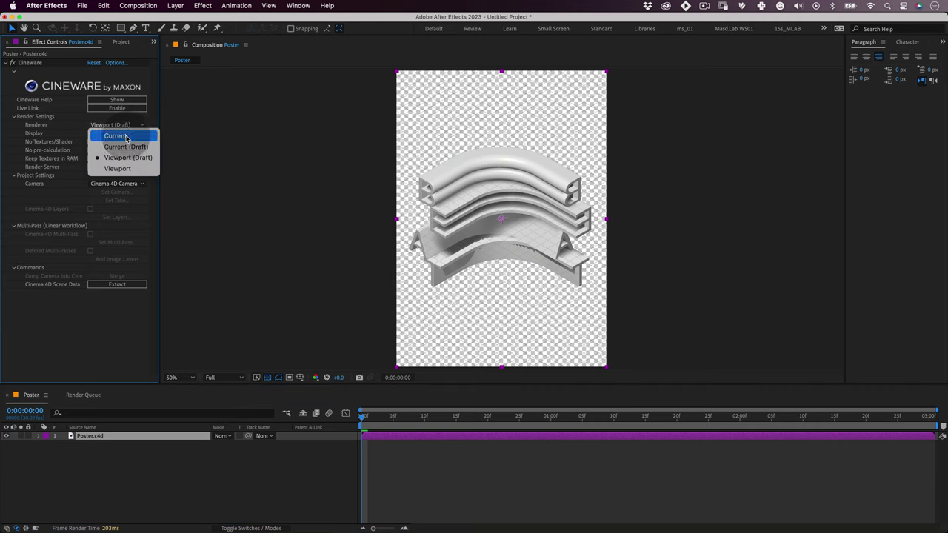
pyautogui.click(126, 136)
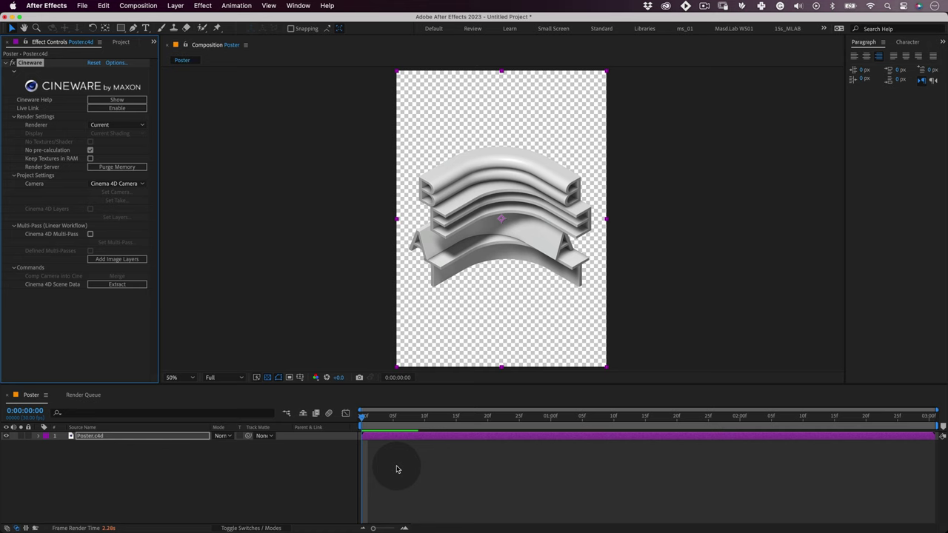
# Create a near-black 1700 x 2400 px solid named Background and place it below the Poster.c4d layer.
pyautogui.rightClick(333, 459)
pyautogui.moveTo(349, 402)
pyautogui.click(487, 430)
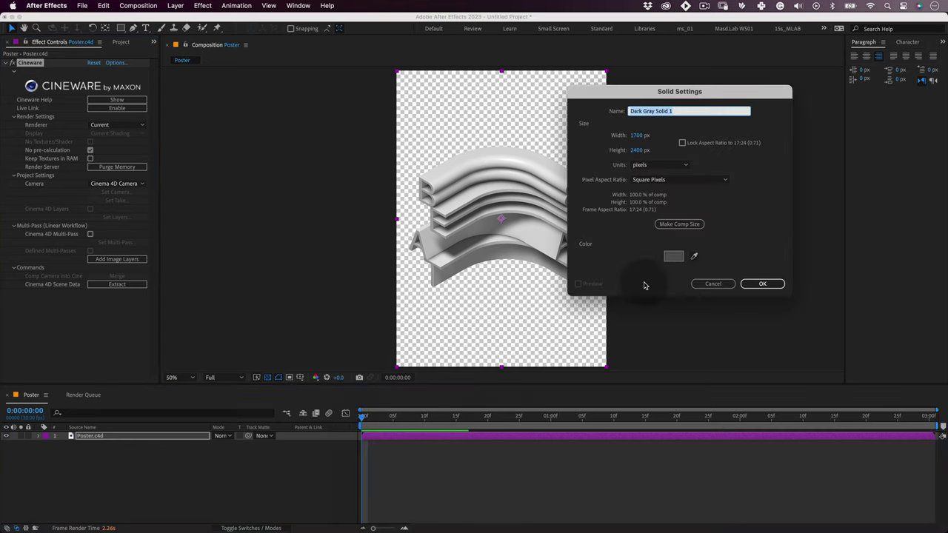
pyautogui.click(674, 255)
pyautogui.moveTo(281, 222); pyautogui.dragTo(276, 243)
pyautogui.click(497, 139)
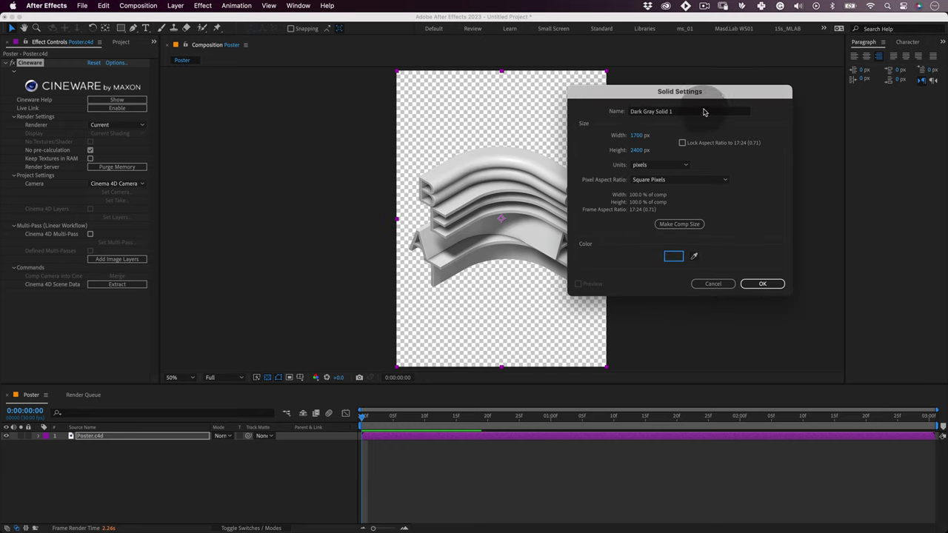
pyautogui.press('cmd+a')
pyautogui.write('Back')
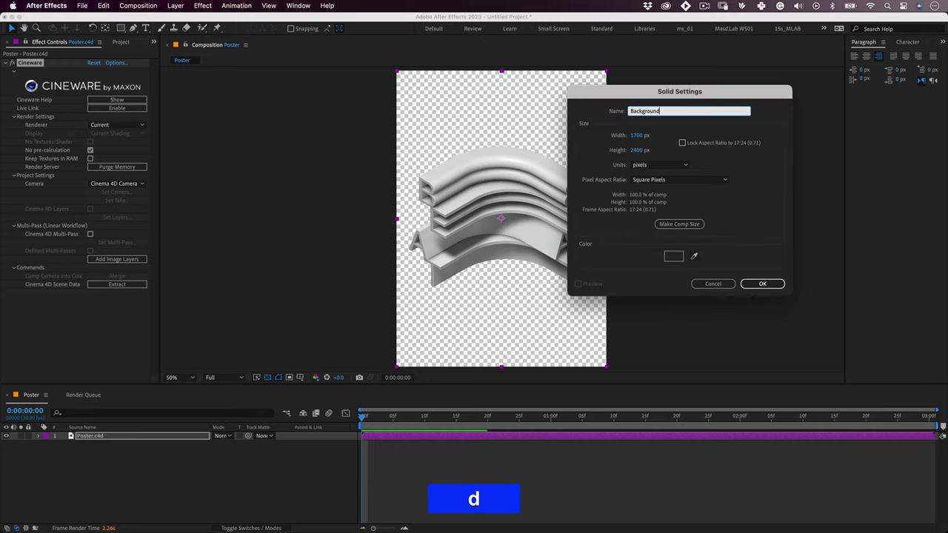
pyautogui.press('Return')
pyautogui.moveTo(95, 437); pyautogui.dragTo(102, 463)
pyautogui.click(117, 481)
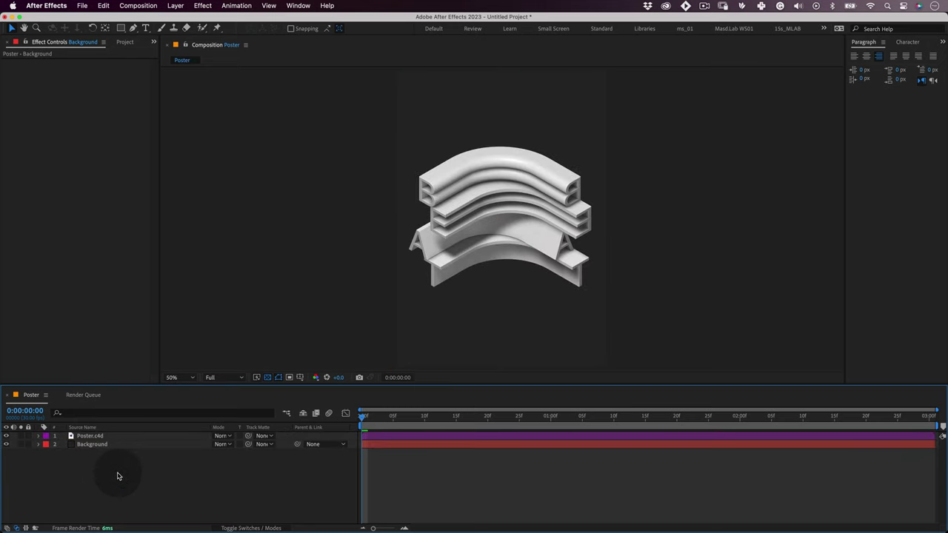
# Add an adjustment layer above the poster layers and apply the Curves and Add Grain effects to it.
pyautogui.rightClick(117, 480)
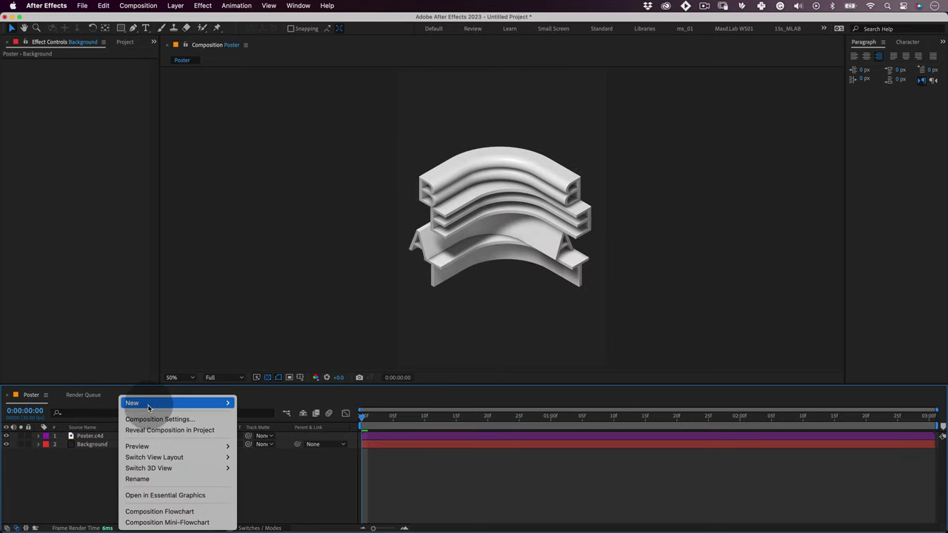
pyautogui.moveTo(148, 403)
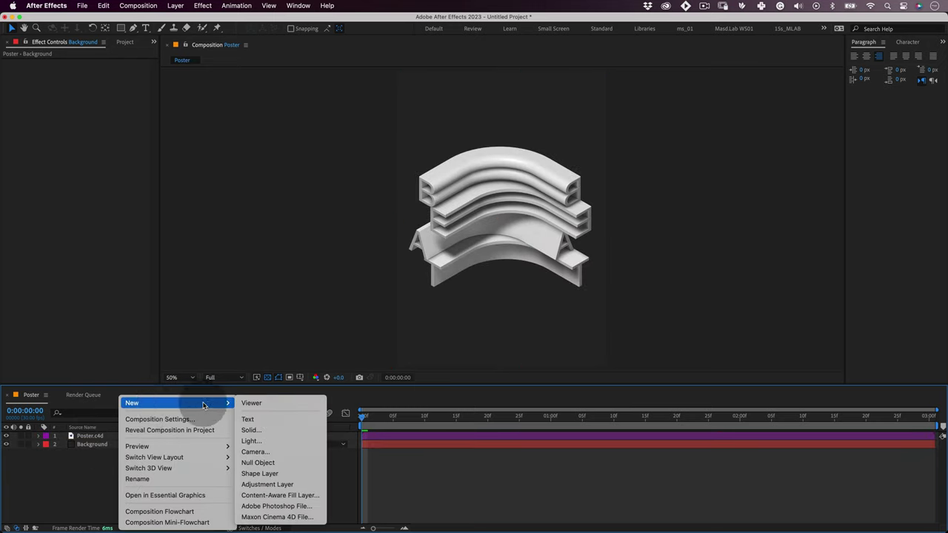
pyautogui.click(297, 484)
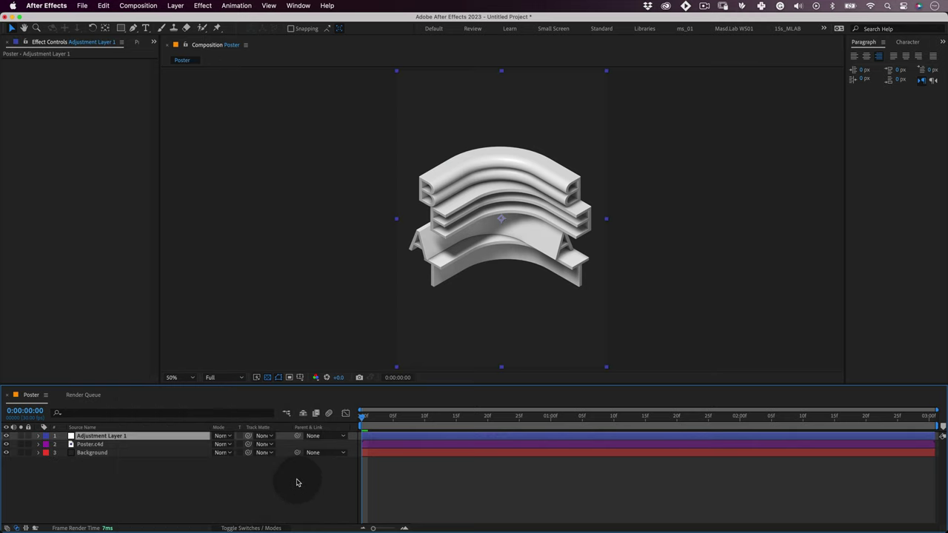
pyautogui.click(203, 5)
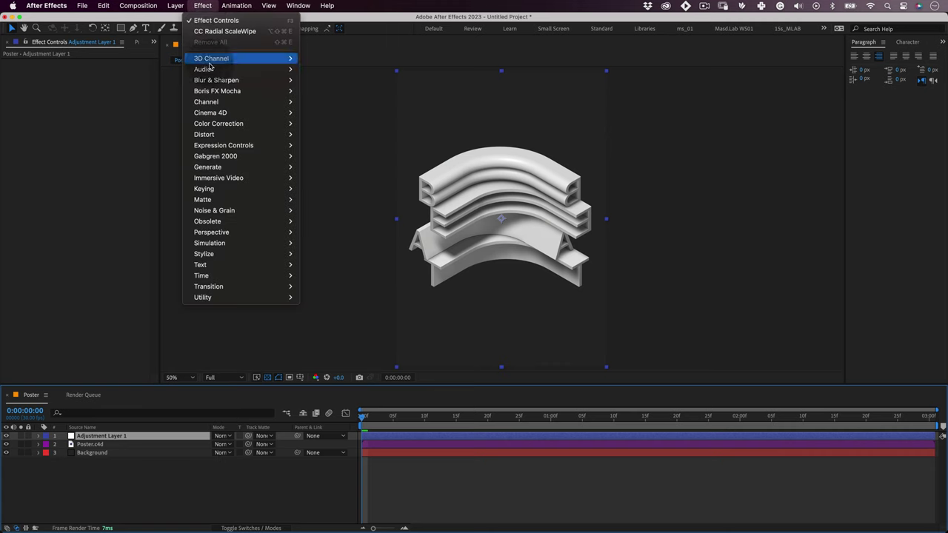
pyautogui.moveTo(222, 124)
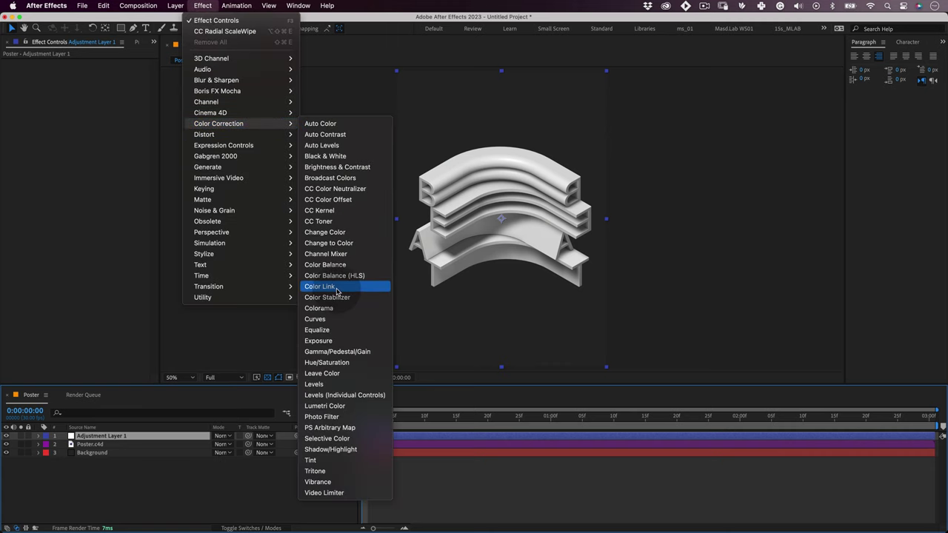
pyautogui.click(326, 319)
pyautogui.click(203, 5)
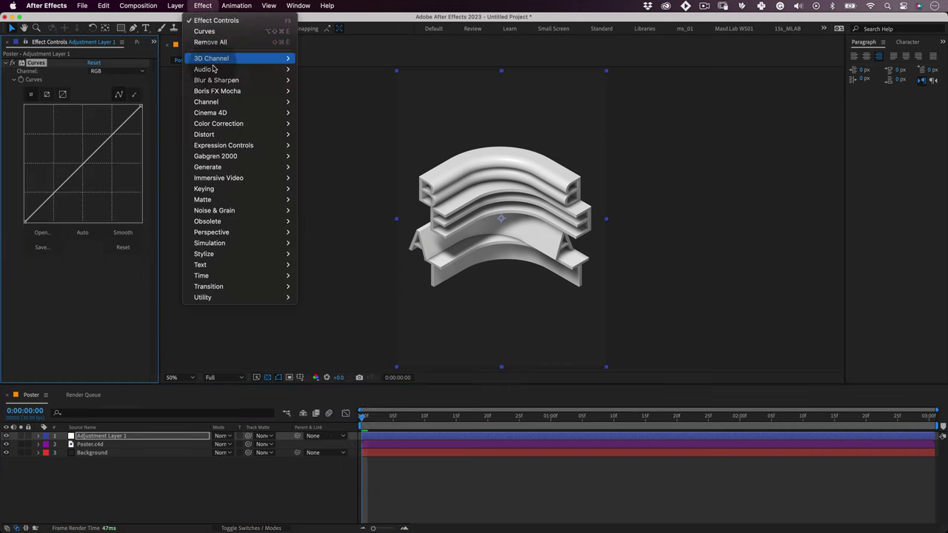
pyautogui.moveTo(236, 211)
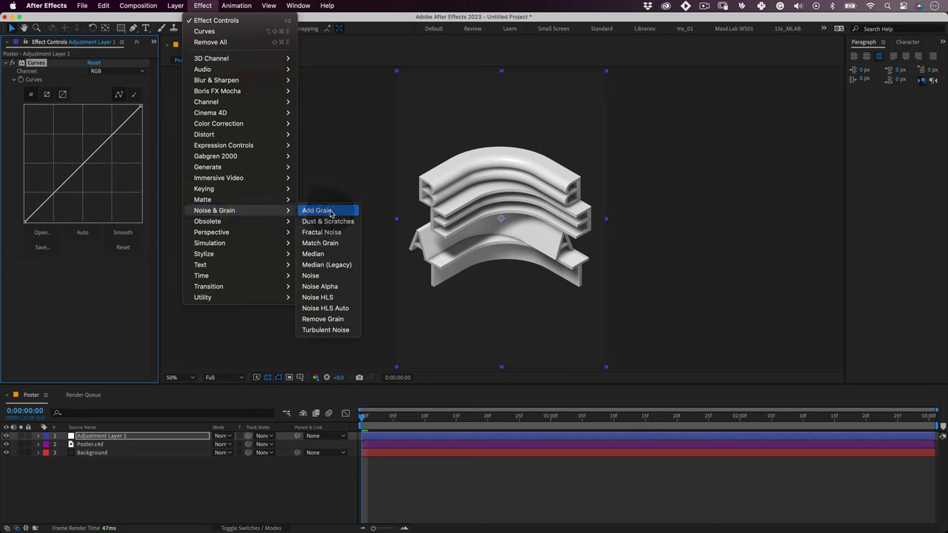
pyautogui.click(332, 214)
# Shape the RGB curve into a gentle S by raising the highlights and lowering the shadows.
pyautogui.moveTo(104, 141)
pyautogui.mouseDown()
pyautogui.moveTo(55, 192)
pyautogui.moveTo(59, 201)
pyautogui.moveTo(108, 129)
pyautogui.mouseUp()
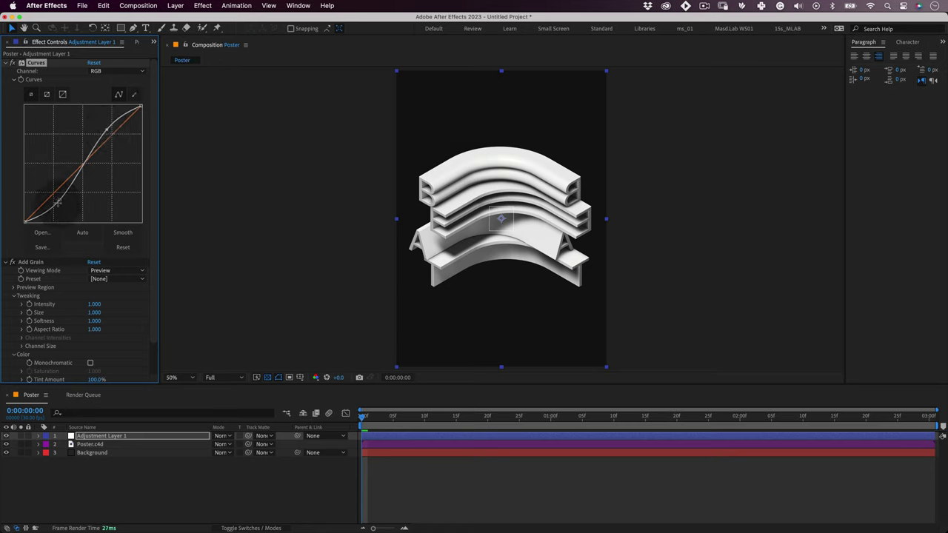
pyautogui.moveTo(60, 200); pyautogui.dragTo(57, 202)
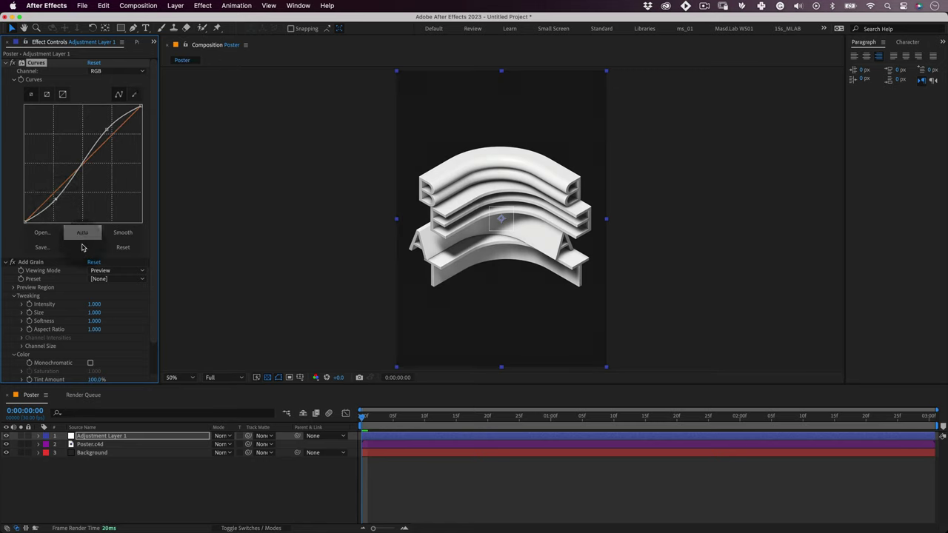
# Set Add Grain to Final Output viewing mode with a grain size of 0.5 and monochromatic color.
pyautogui.click(99, 271)
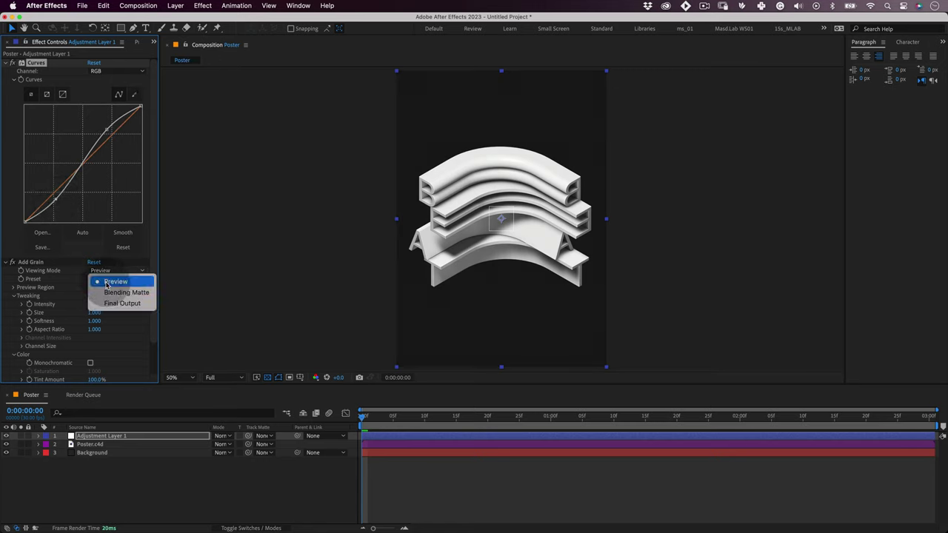
pyautogui.click(116, 304)
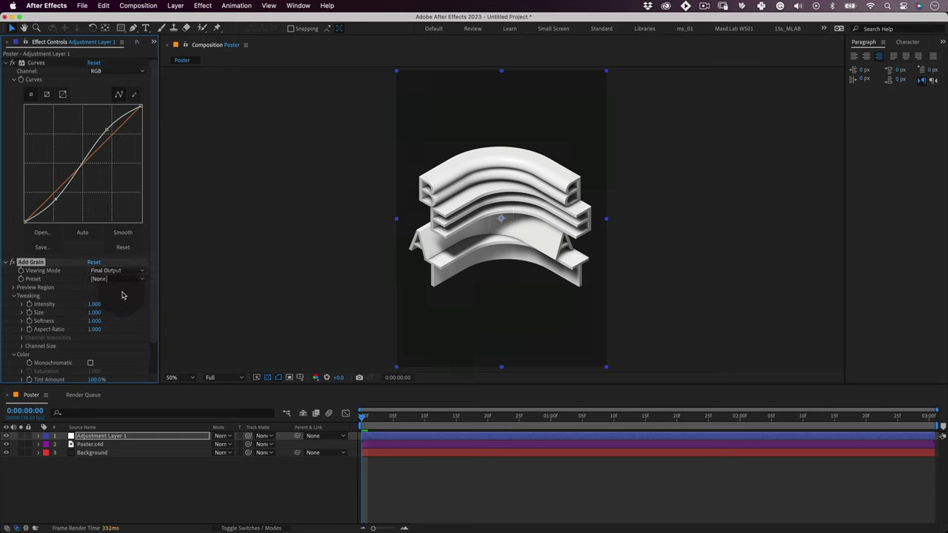
pyautogui.click(149, 278)
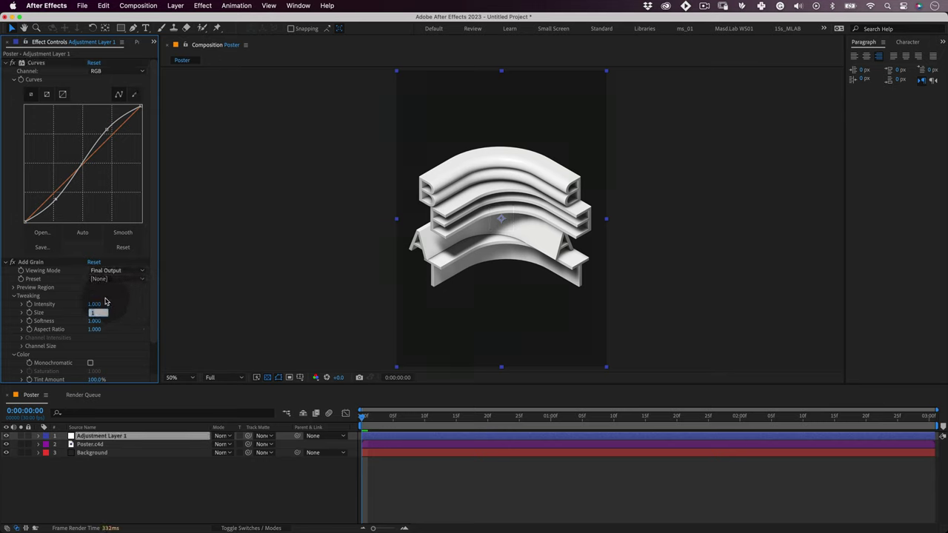
pyautogui.write('.5')
pyautogui.press('Return')
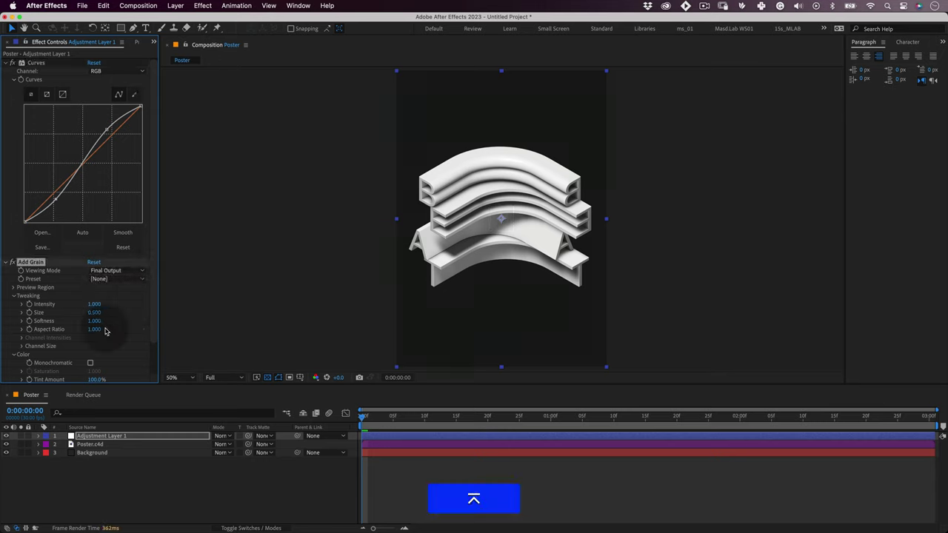
pyautogui.click(91, 363)
pyautogui.scroll(-2, 154, 355)
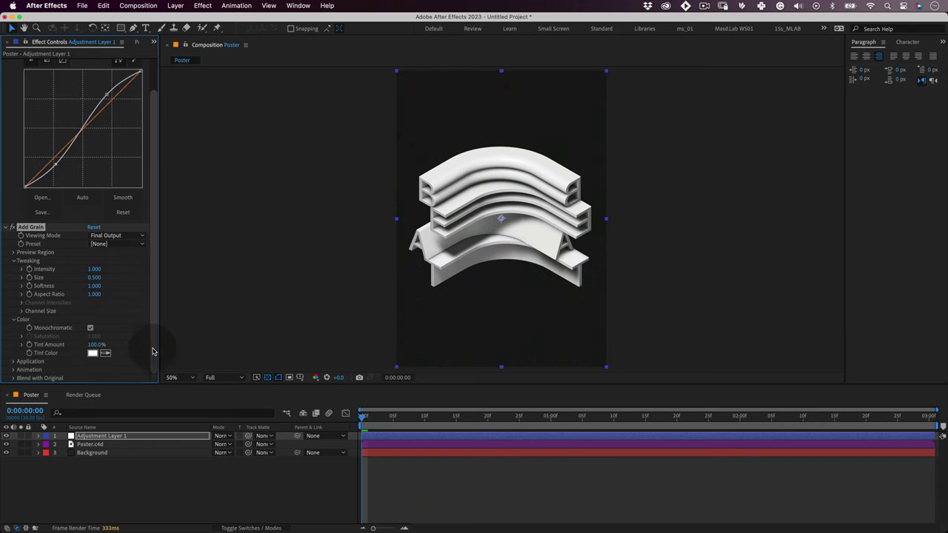
pyautogui.click(169, 245)
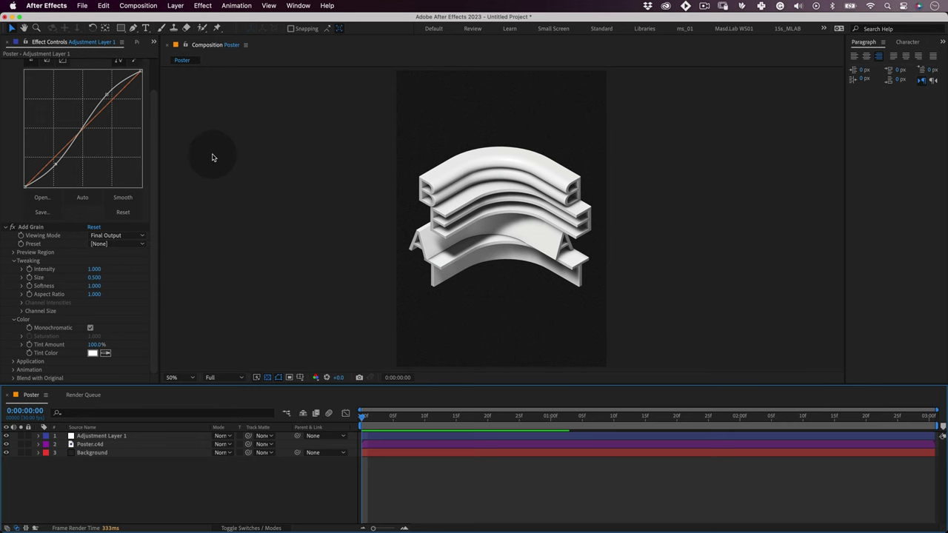
# Add the current frame to the render queue as the JPEG file Poster (0-00-00-00).jpg in the Cinema_4d folder.
pyautogui.click(138, 5)
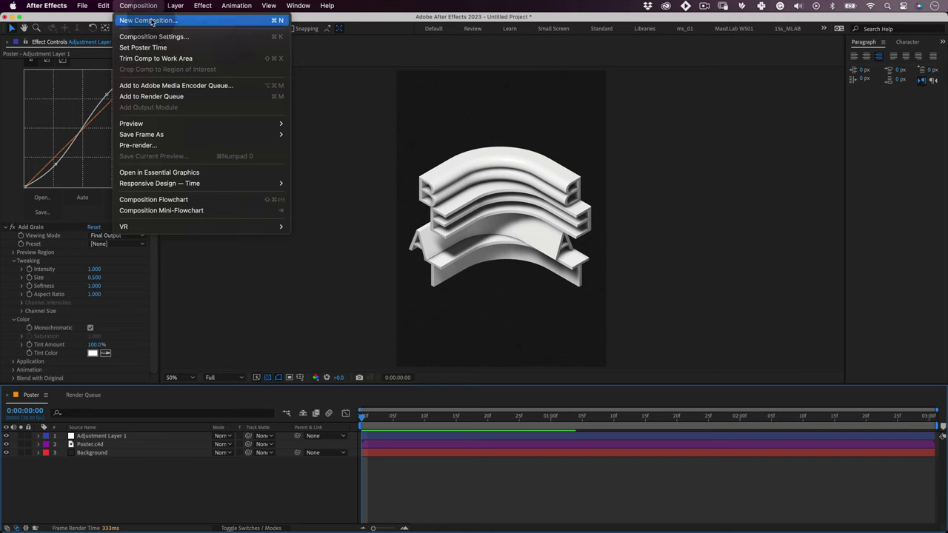
pyautogui.moveTo(169, 134)
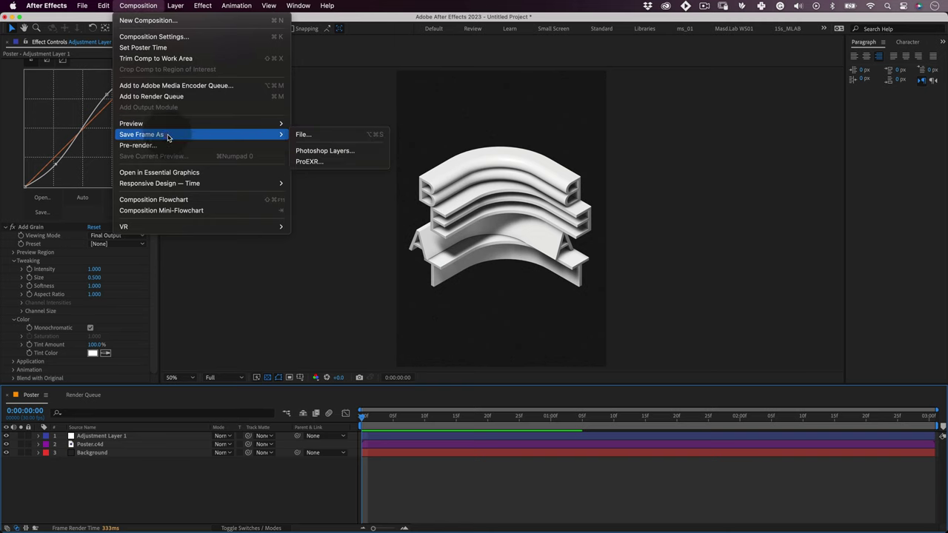
pyautogui.click(329, 135)
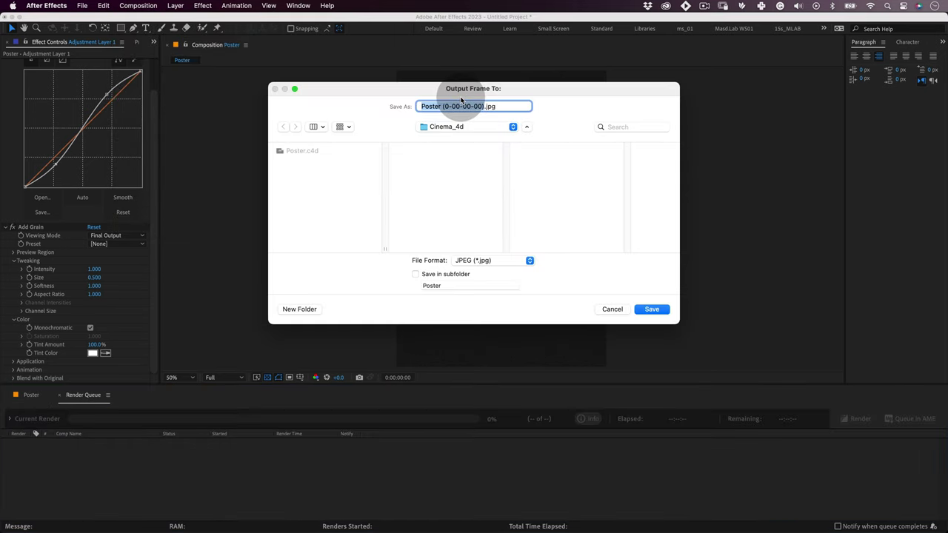
pyautogui.click(658, 310)
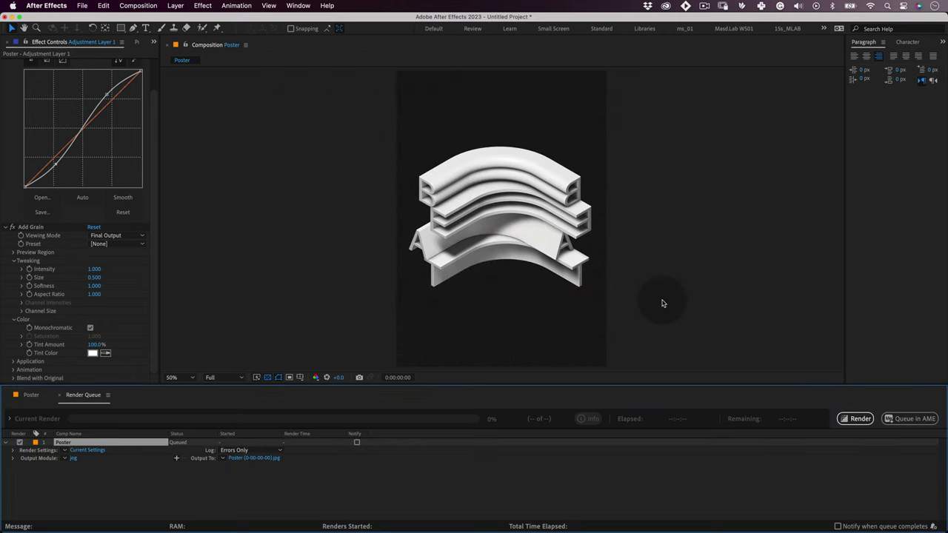